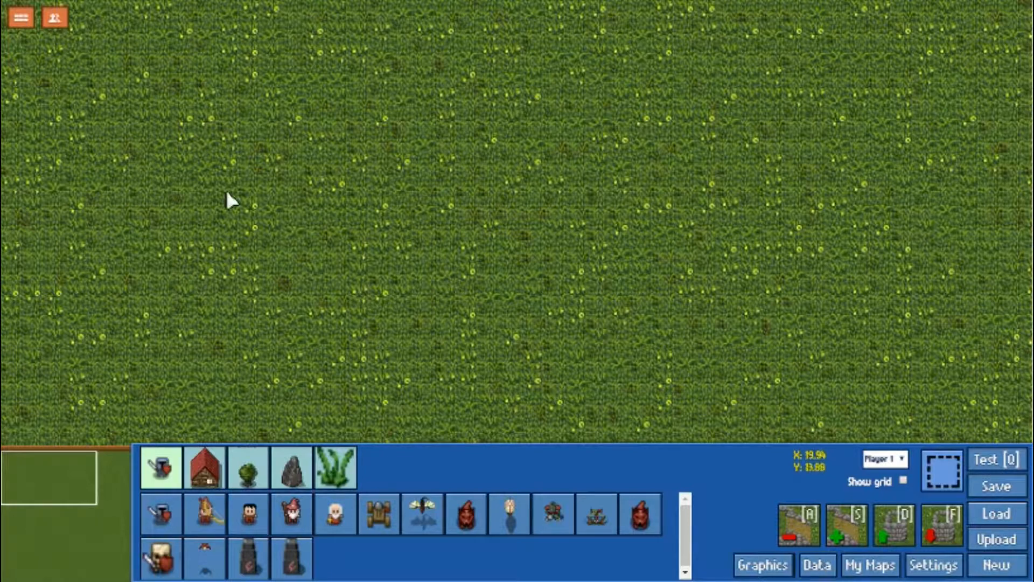
Load the existing desert map and centre the view on the stone towers in its middle.
{"action": "left_click", "coordinate": [22, 19]}
{"action": "left_click", "coordinate": [686, 60]}
{"action": "left_click", "coordinate": [988, 517]}
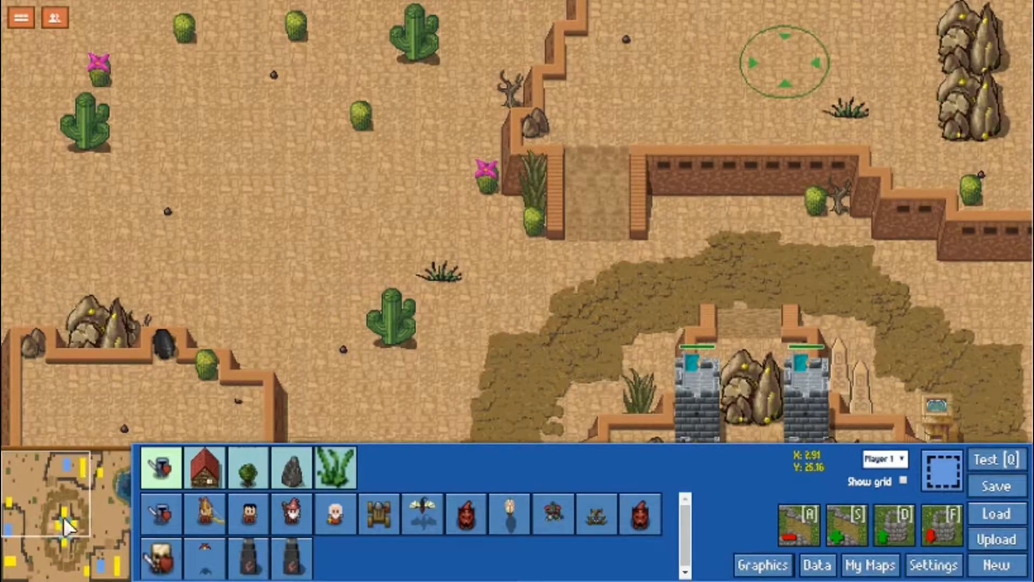
{"action": "left_click", "coordinate": [72, 531]}
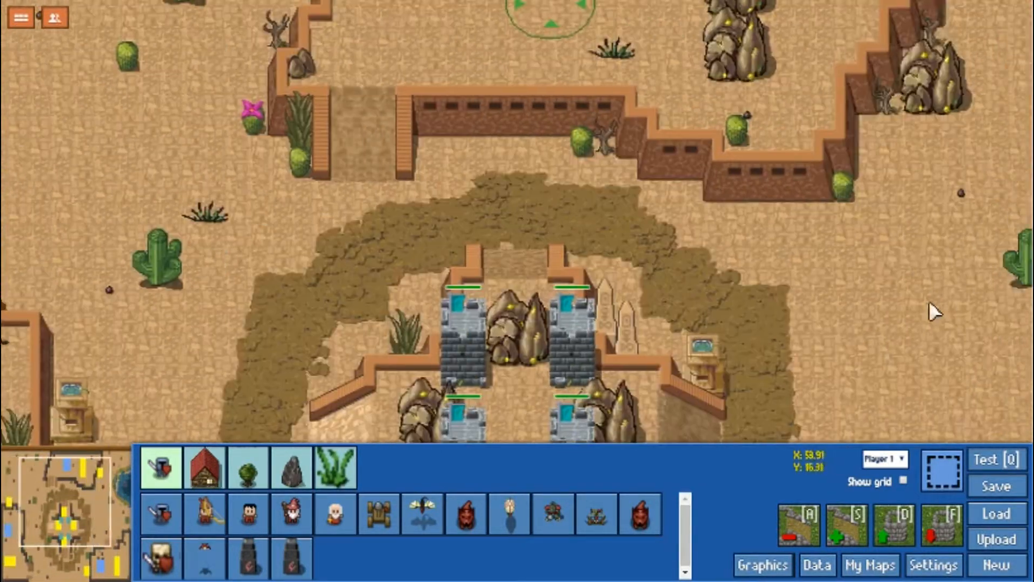
Open the map's data editor and look through the lists of buildings and abilities.
{"action": "left_click", "coordinate": [824, 565]}
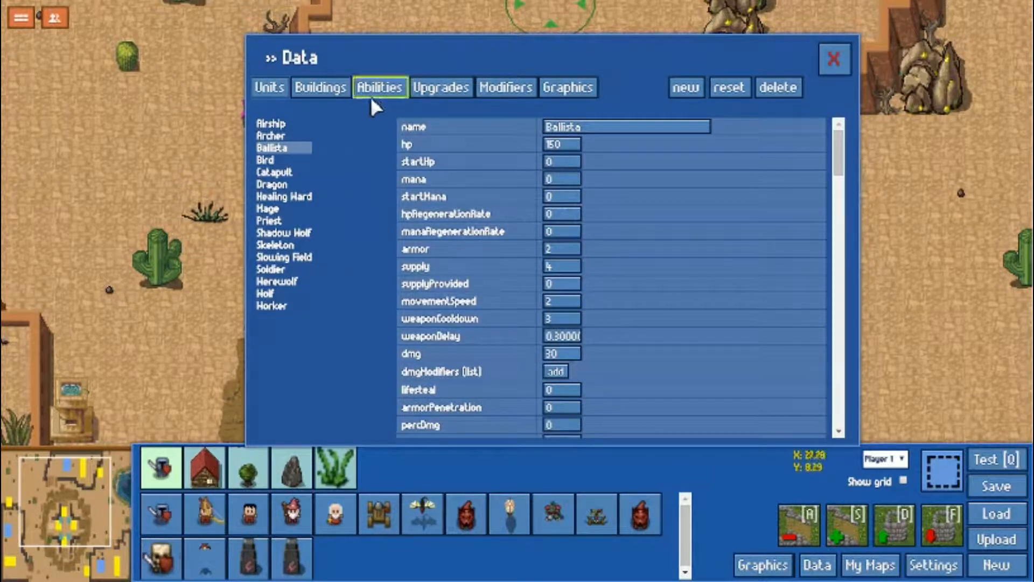
{"action": "left_click", "coordinate": [343, 96]}
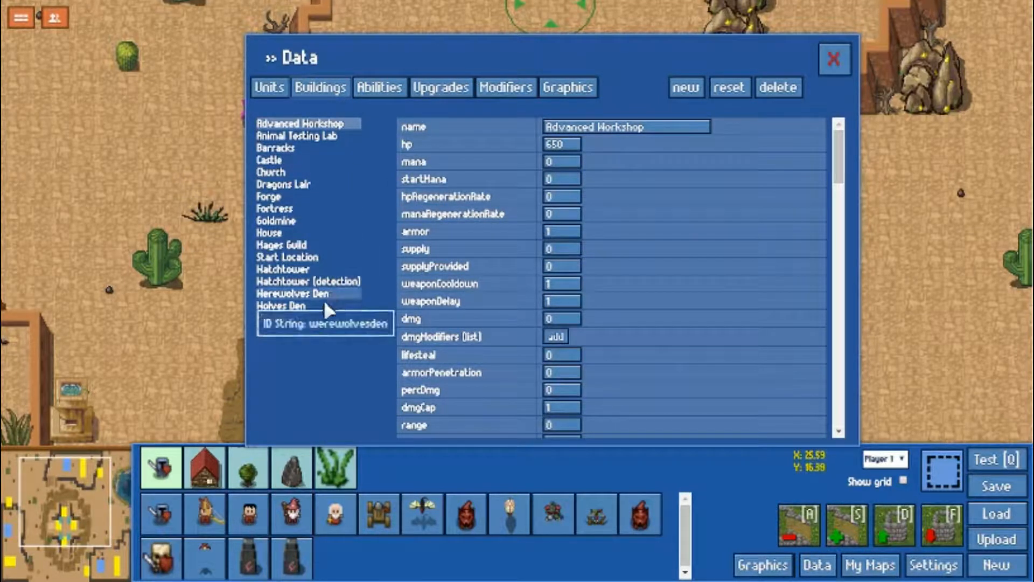
{"action": "left_click", "coordinate": [376, 93]}
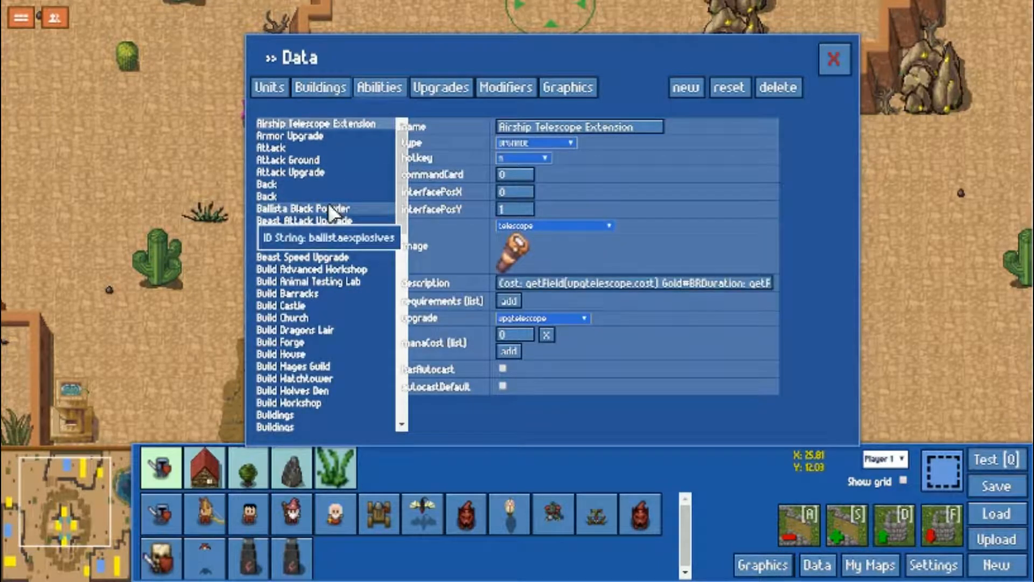
{"action": "scroll", "coordinate": [323, 205], "scroll_direction": "down", "scroll_amount": 2}
{"action": "scroll", "coordinate": [340, 189], "scroll_direction": "up", "scroll_amount": 2}
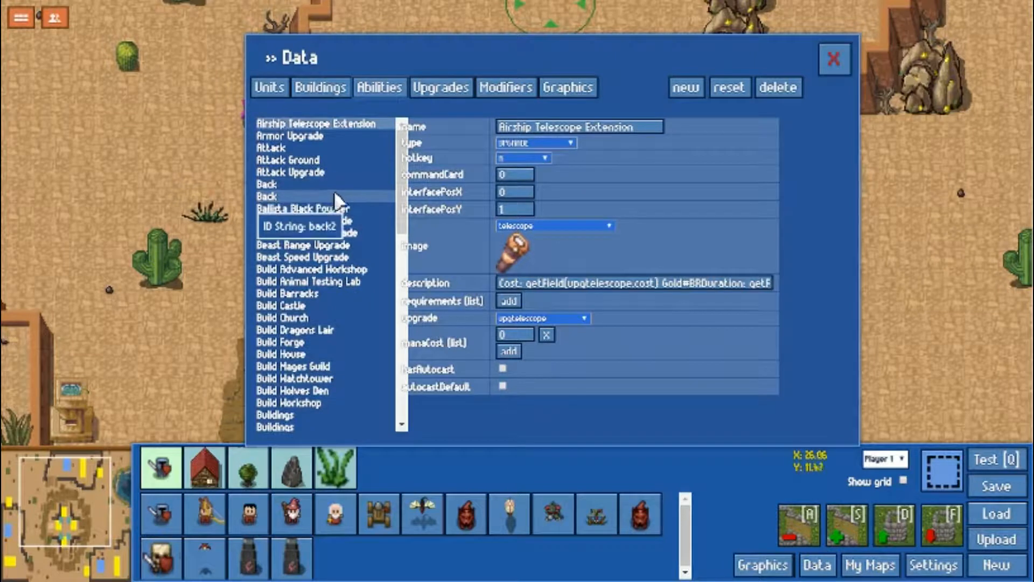
{"action": "scroll", "coordinate": [319, 202], "scroll_direction": "down", "scroll_amount": 5}
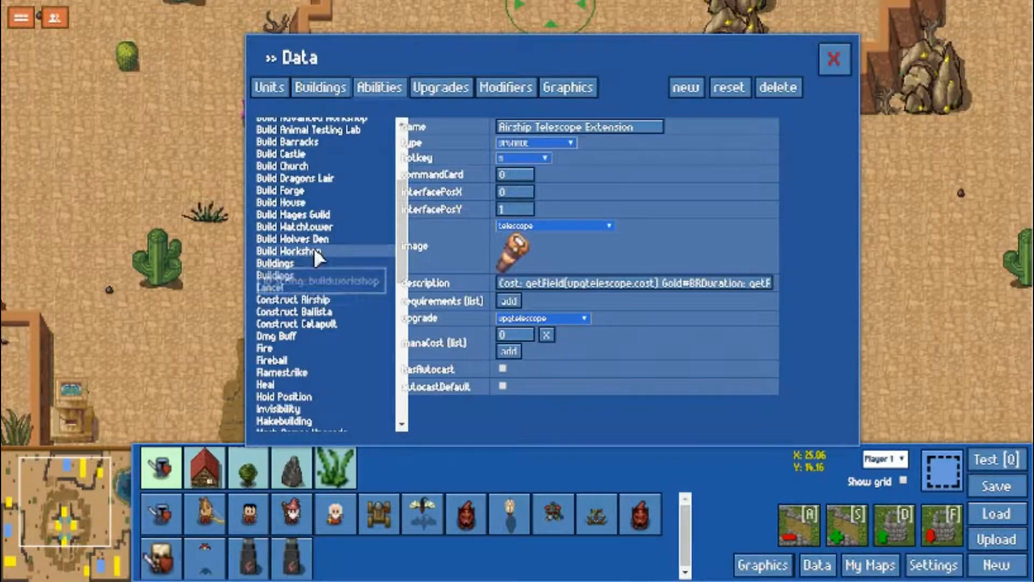
{"action": "scroll", "coordinate": [318, 377], "scroll_direction": "up", "scroll_amount": 4}
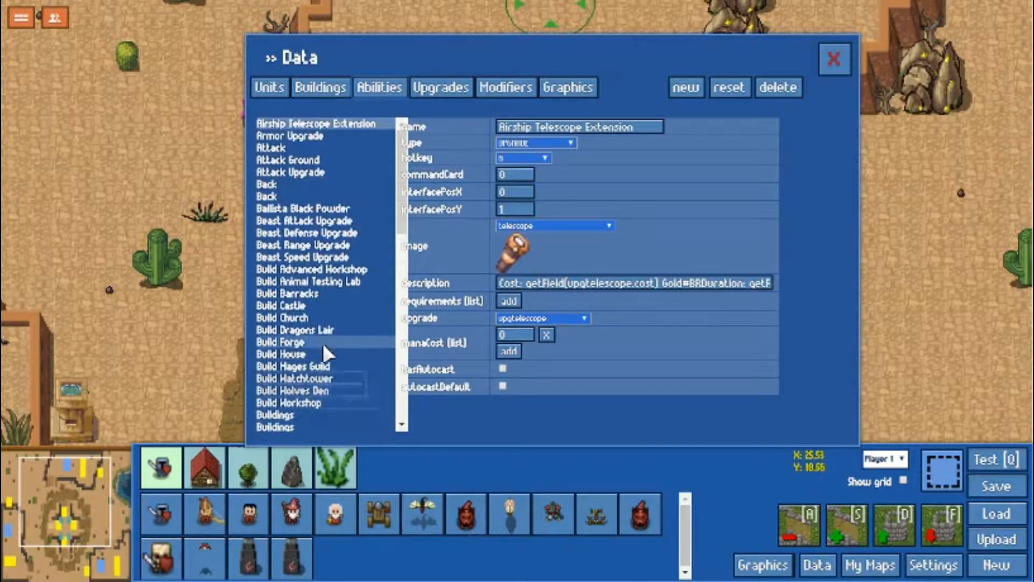
{"action": "scroll", "coordinate": [323, 337], "scroll_direction": "down", "scroll_amount": 7}
{"action": "scroll", "coordinate": [319, 331], "scroll_direction": "down", "scroll_amount": 8}
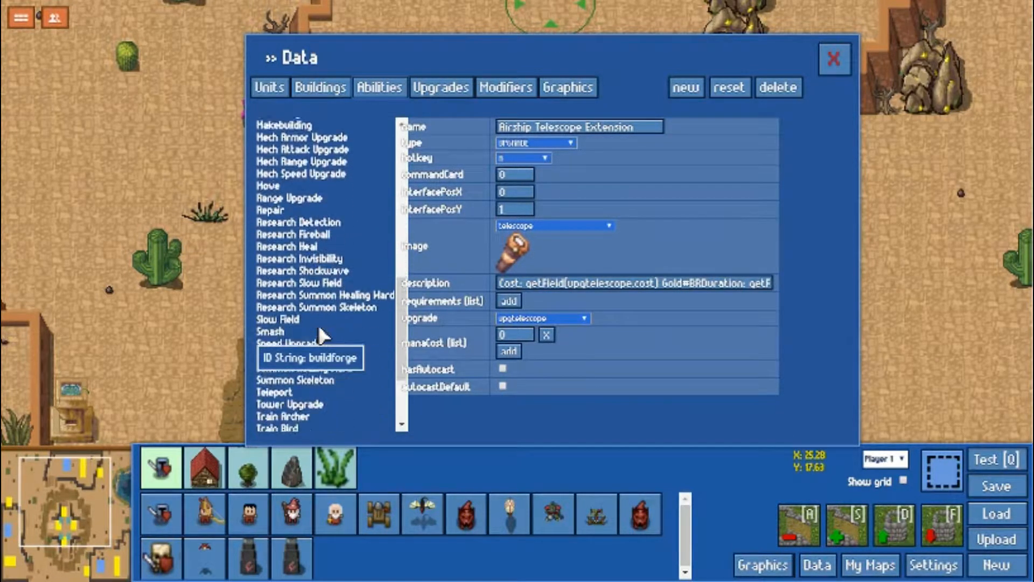
Glance at the upgrades, return to the abilities and examine the settings of the Range Upgrade ability.
{"action": "left_click", "coordinate": [439, 86]}
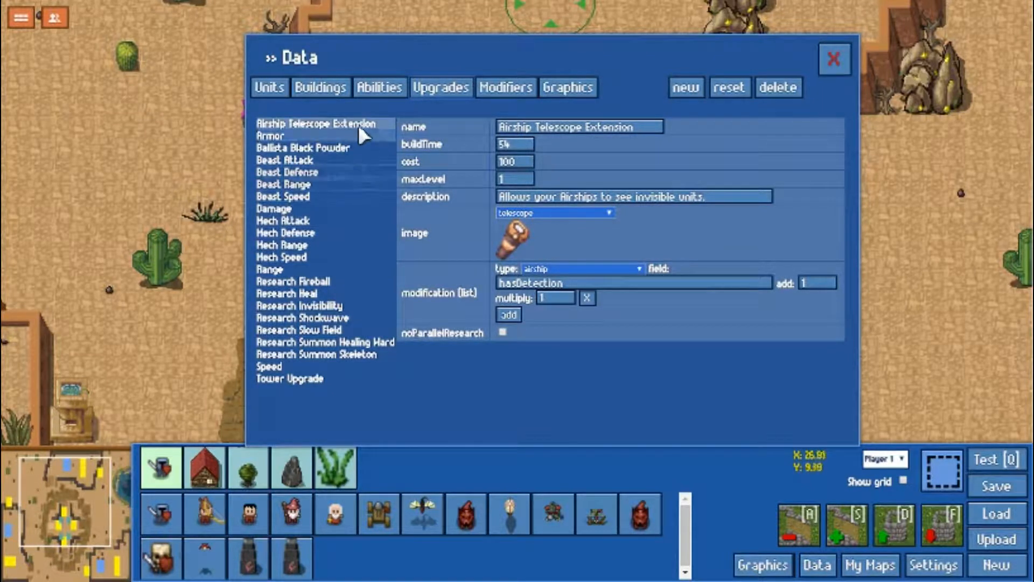
{"action": "left_click", "coordinate": [377, 86]}
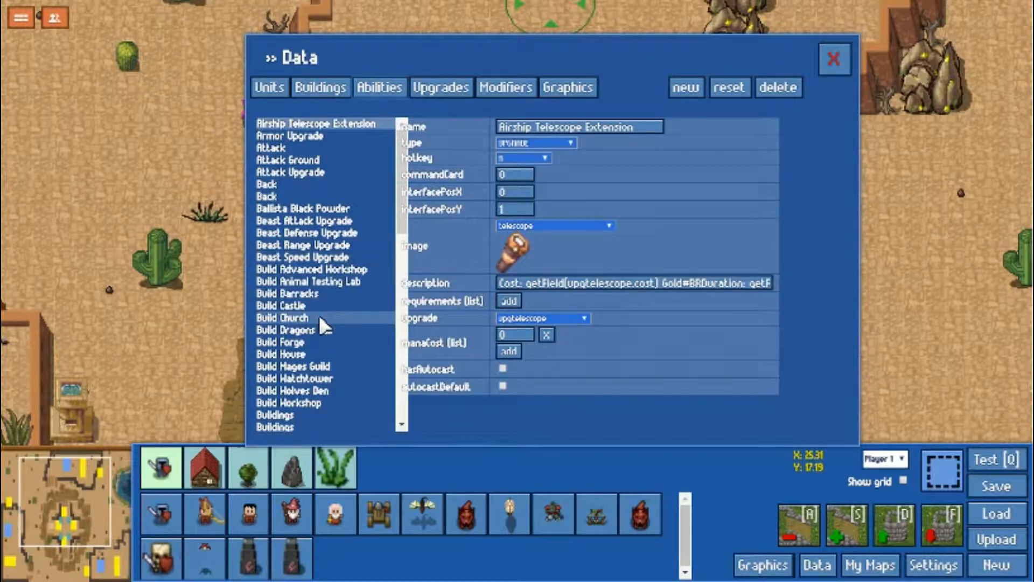
{"action": "scroll", "coordinate": [317, 367], "scroll_direction": "down", "scroll_amount": 3}
{"action": "scroll", "coordinate": [318, 366], "scroll_direction": "down", "scroll_amount": 6}
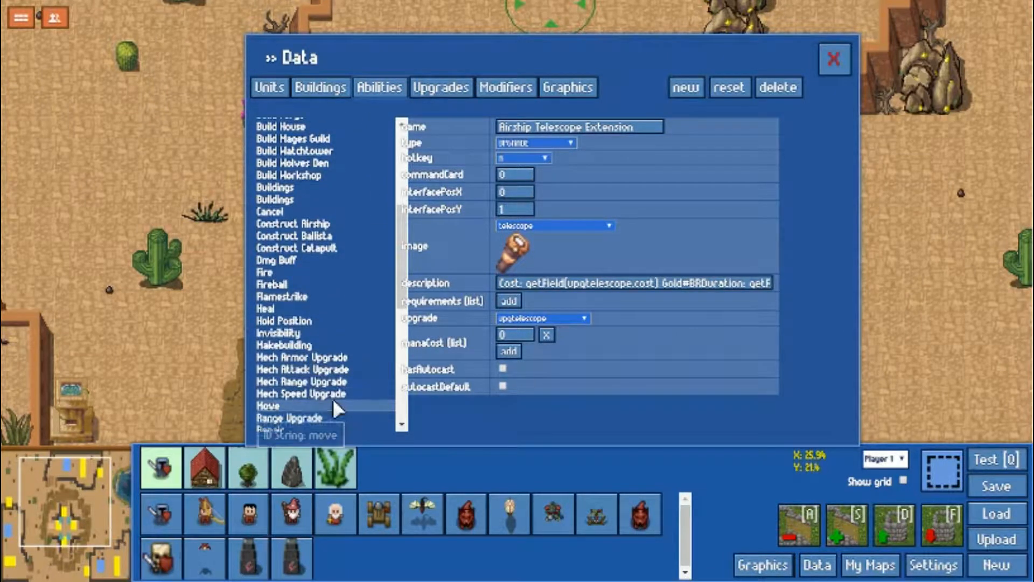
{"action": "left_click", "coordinate": [317, 265]}
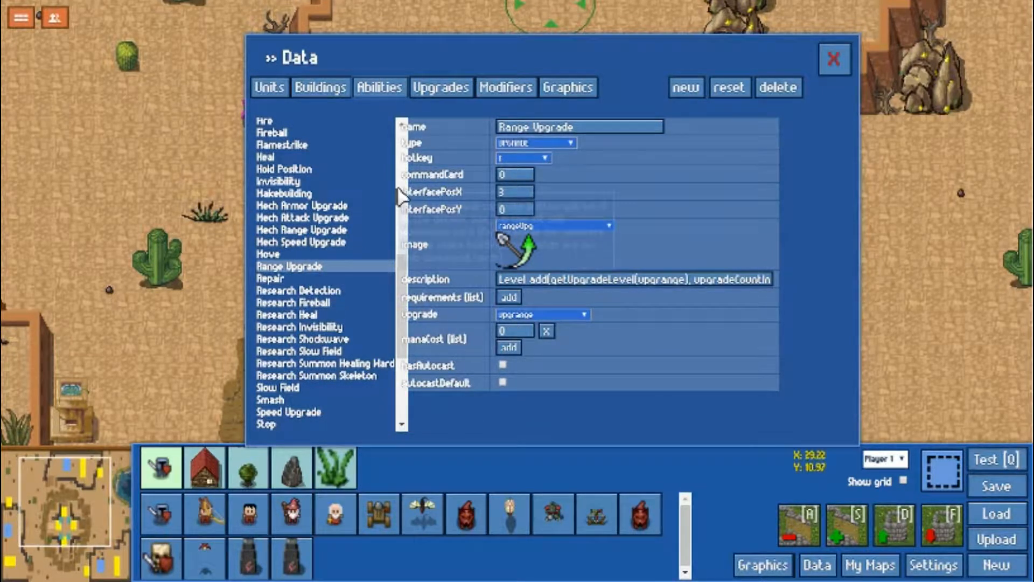
Open the Range upgrade's data and review its cost, level and modification entries.
{"action": "left_click", "coordinate": [423, 84]}
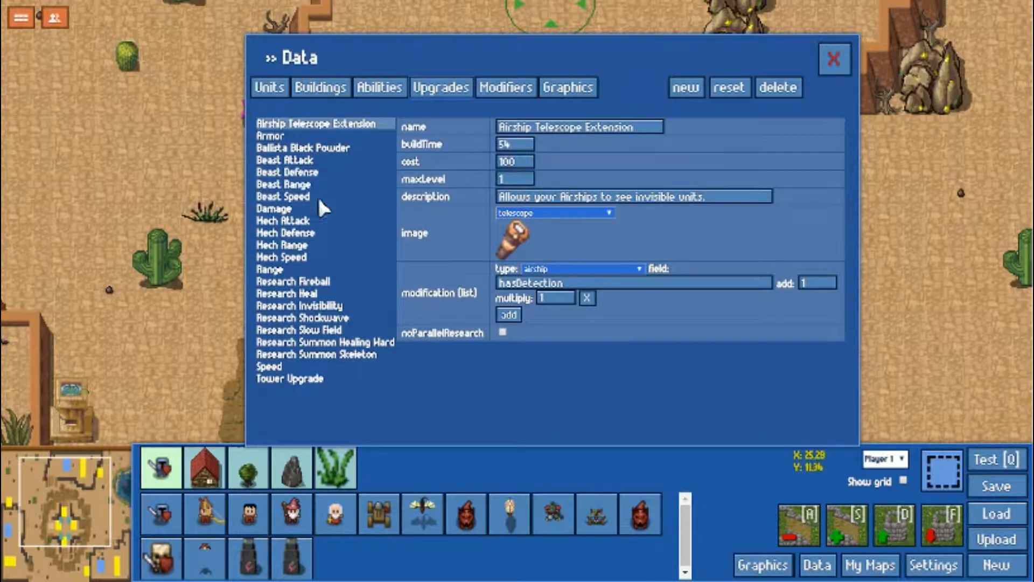
{"action": "left_click", "coordinate": [295, 268]}
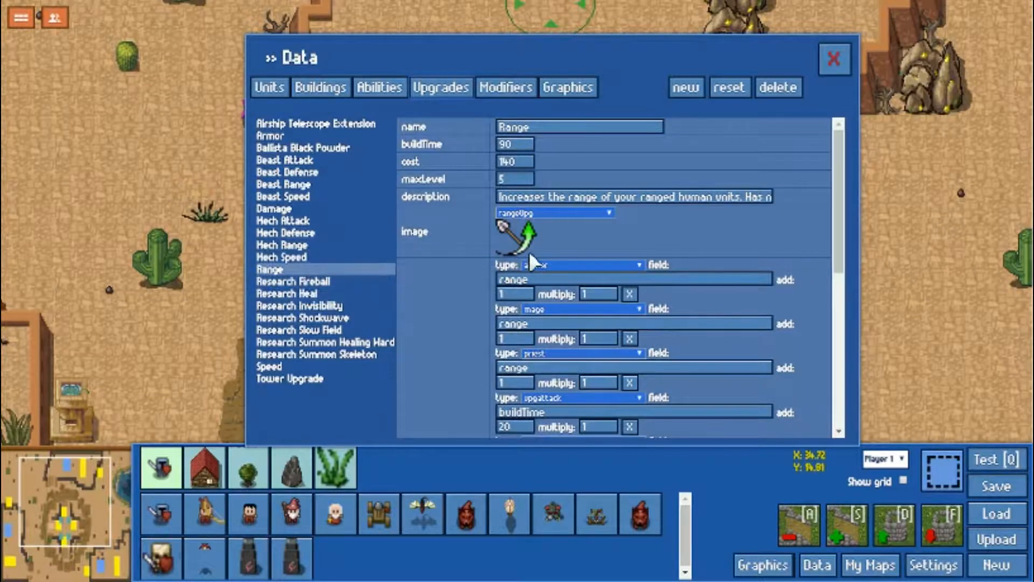
{"action": "scroll", "coordinate": [539, 226], "scroll_direction": "down", "scroll_amount": 3}
{"action": "scroll", "coordinate": [556, 309], "scroll_direction": "down", "scroll_amount": 6}
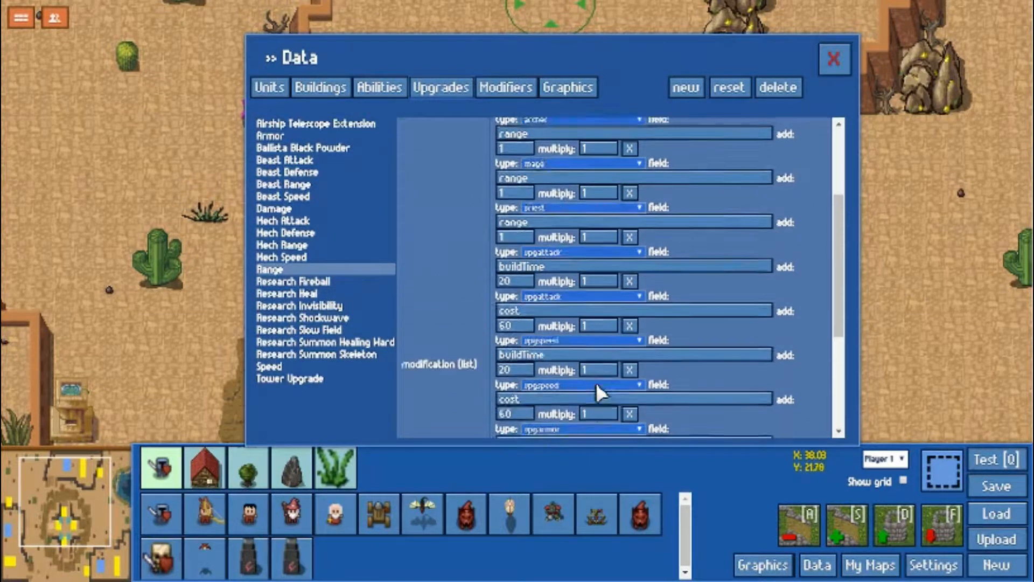
{"action": "scroll", "coordinate": [595, 382], "scroll_direction": "up", "scroll_amount": 9}
Examine the modifiers Damaged, Heal Aura, InvisibilityBuff and Slow Field, including their aura and modification settings.
{"action": "left_click", "coordinate": [498, 93]}
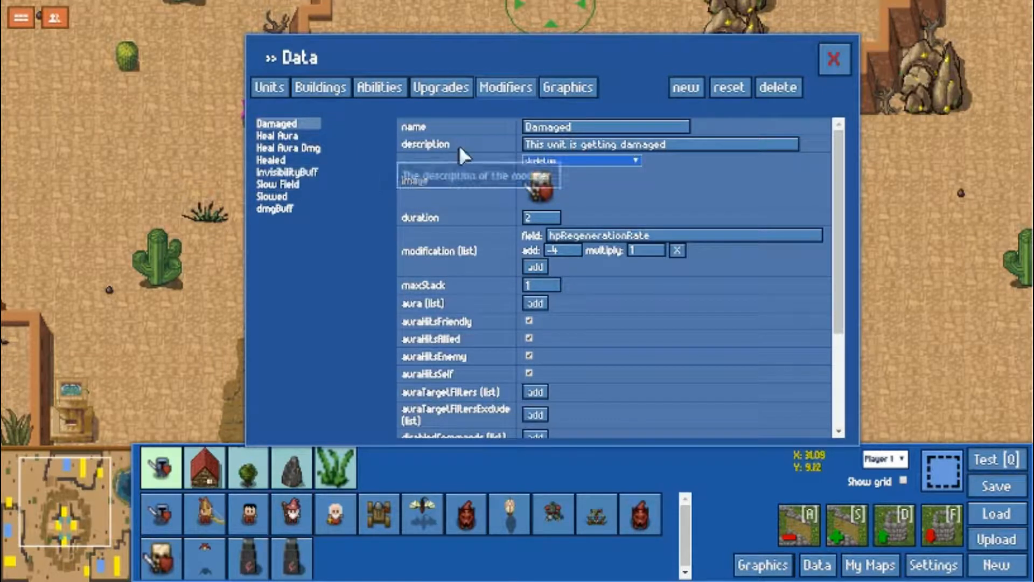
{"action": "left_click", "coordinate": [278, 136]}
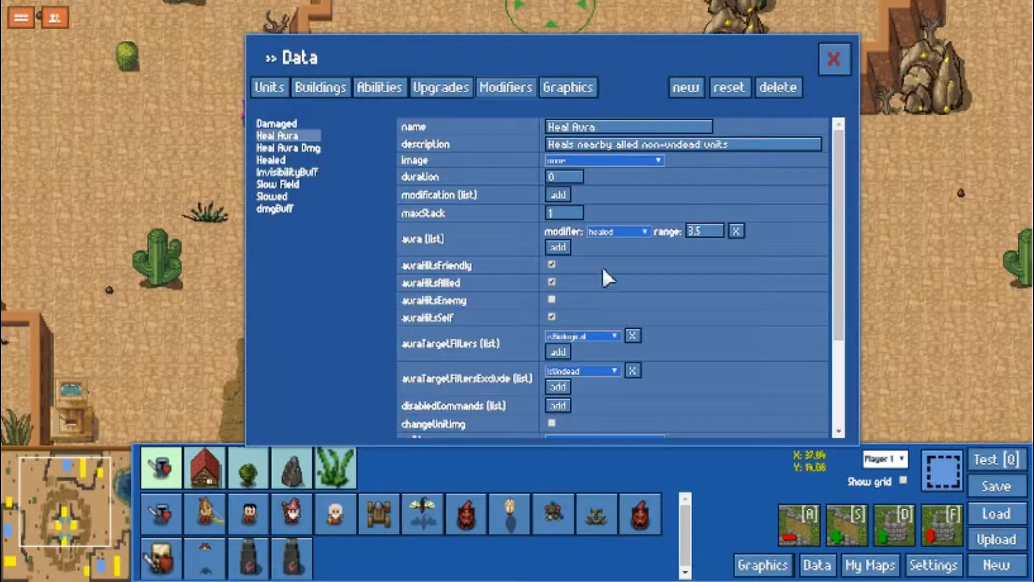
{"action": "scroll", "coordinate": [607, 275], "scroll_direction": "down", "scroll_amount": 3}
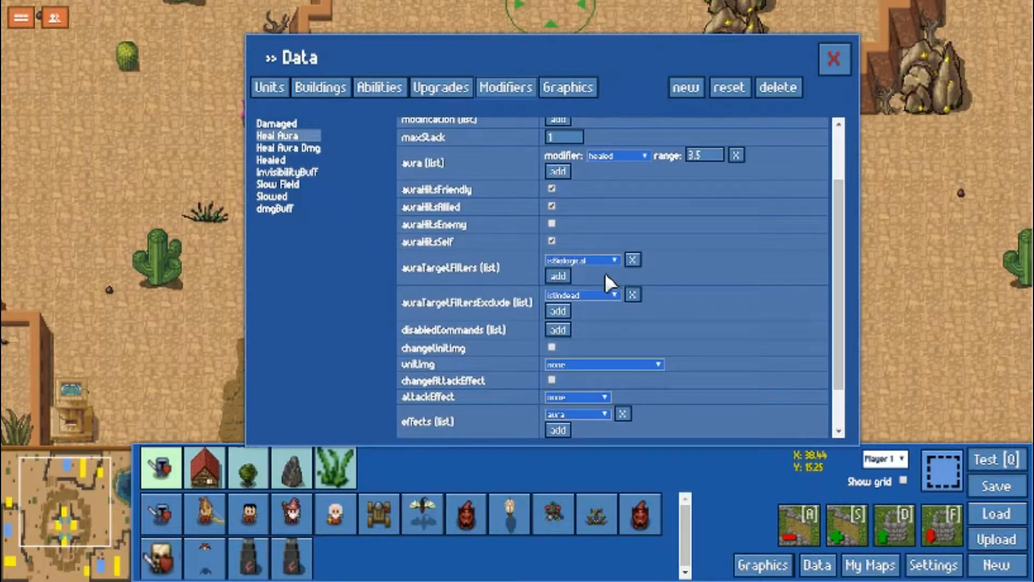
{"action": "scroll", "coordinate": [592, 264], "scroll_direction": "up", "scroll_amount": 3}
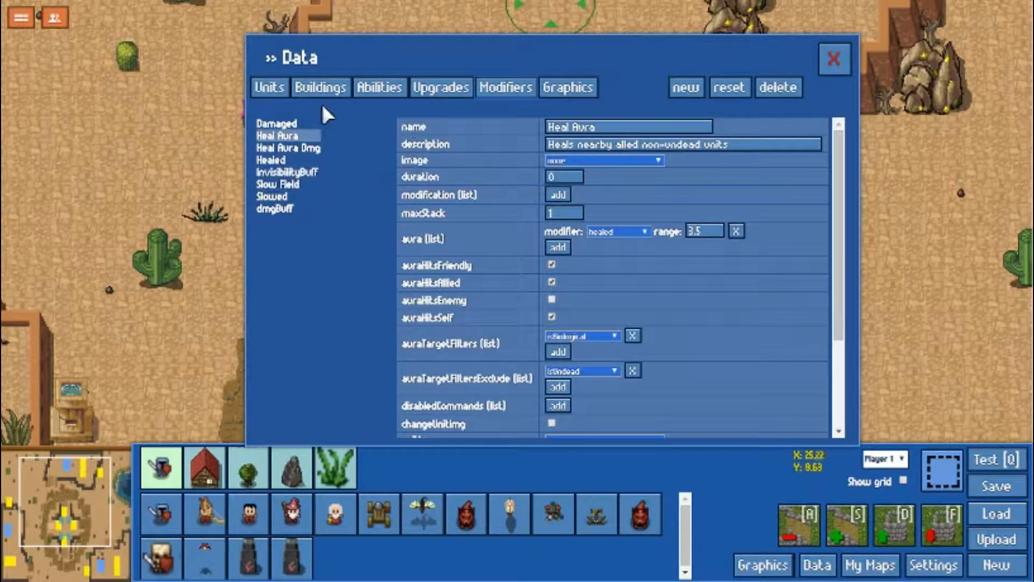
{"action": "left_click", "coordinate": [304, 168]}
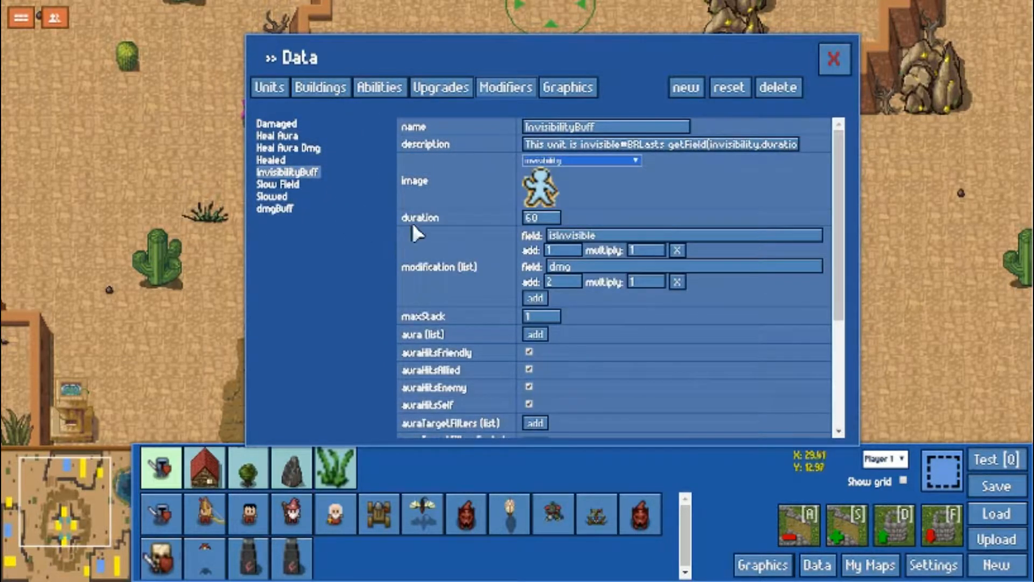
{"action": "left_click", "coordinate": [299, 185]}
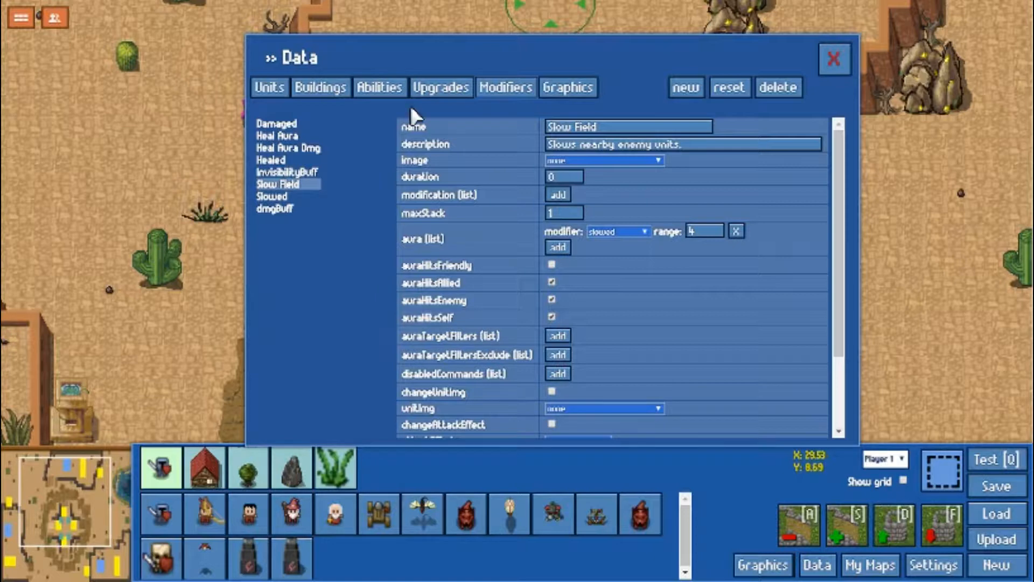
Return to the unit data and read through the Archer's combat fields and their explanations, down to aoeRadius.
{"action": "left_click", "coordinate": [326, 85]}
{"action": "left_click", "coordinate": [278, 83]}
{"action": "left_click", "coordinate": [301, 148]}
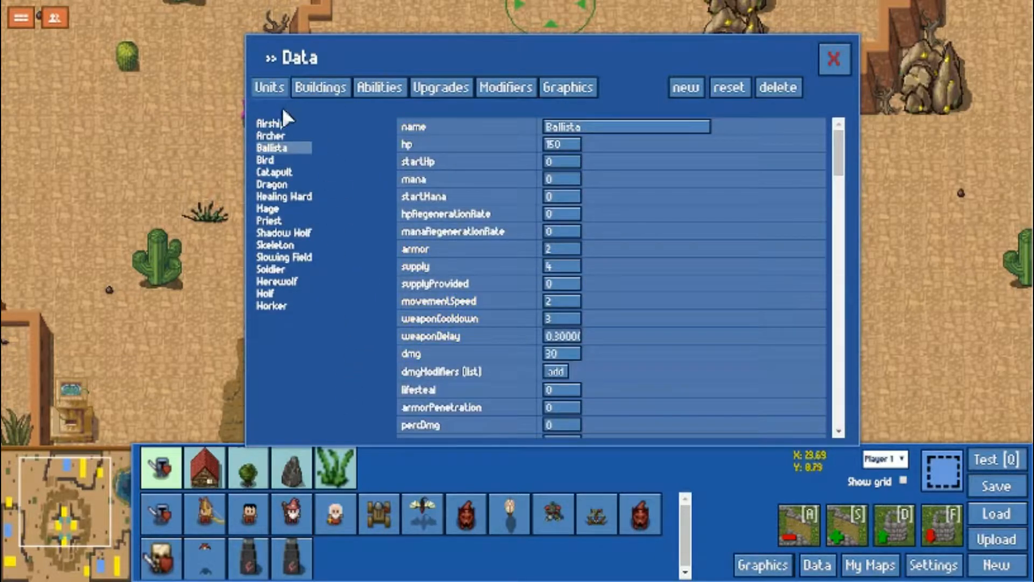
{"action": "left_click", "coordinate": [285, 136]}
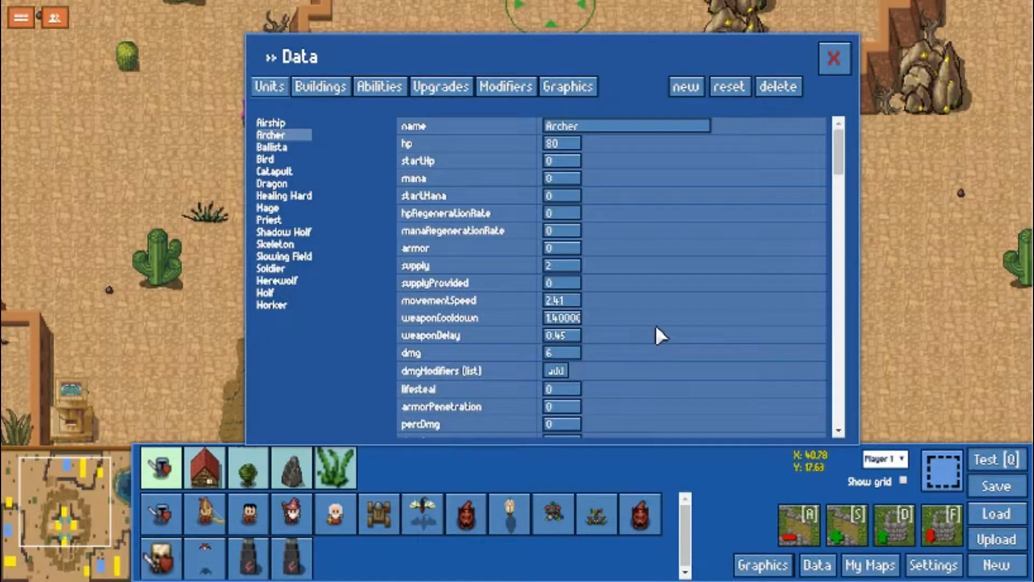
{"action": "scroll", "coordinate": [657, 334], "scroll_direction": "down", "scroll_amount": 3}
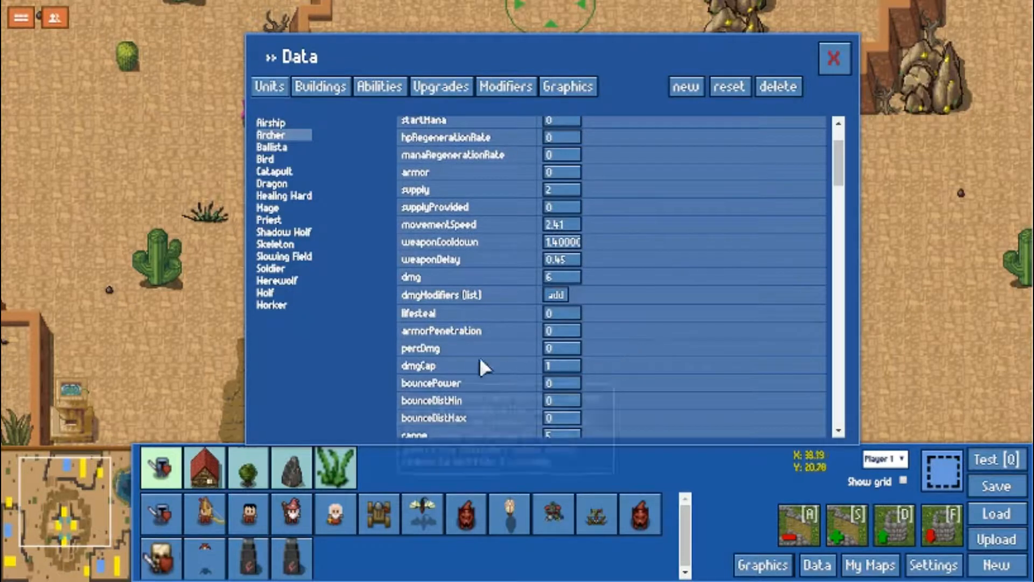
{"action": "scroll", "coordinate": [649, 363], "scroll_direction": "down", "scroll_amount": 3}
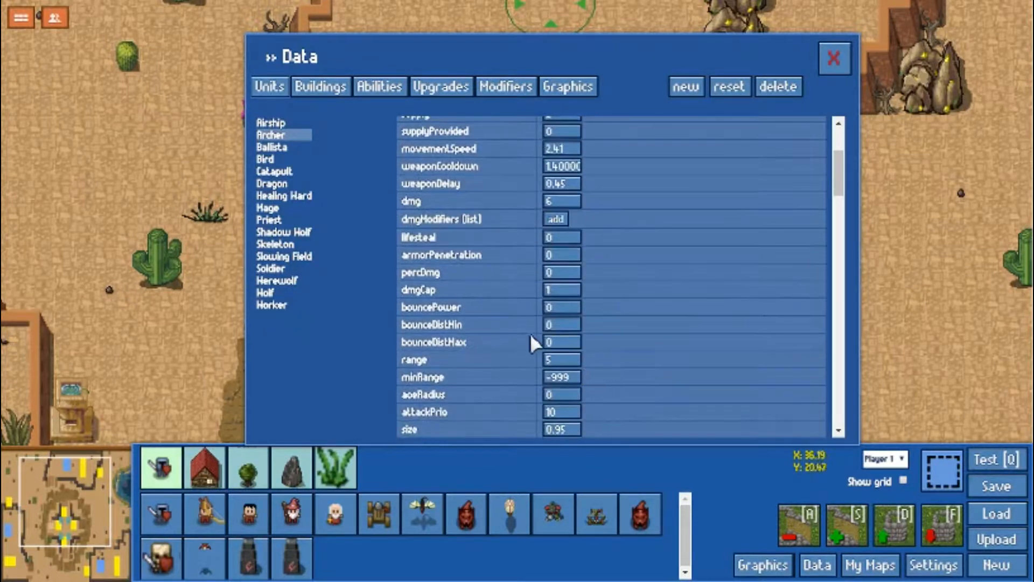
{"action": "mouse_move", "coordinate": [458, 289]}
{"action": "mouse_move", "coordinate": [483, 311]}
{"action": "scroll", "coordinate": [675, 308], "scroll_direction": "down", "scroll_amount": 3}
{"action": "scroll", "coordinate": [606, 292], "scroll_direction": "down", "scroll_amount": 3}
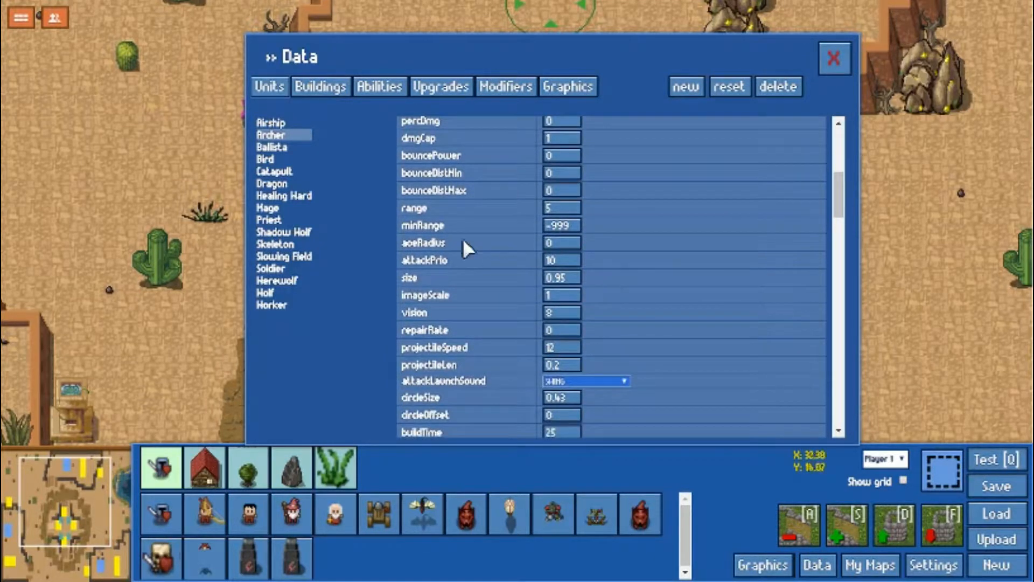
{"action": "mouse_move", "coordinate": [460, 241]}
Open the Dragon unit's data and review its fields from attack priority through experience and sound settings.
{"action": "left_click", "coordinate": [267, 183]}
{"action": "mouse_move", "coordinate": [451, 253]}
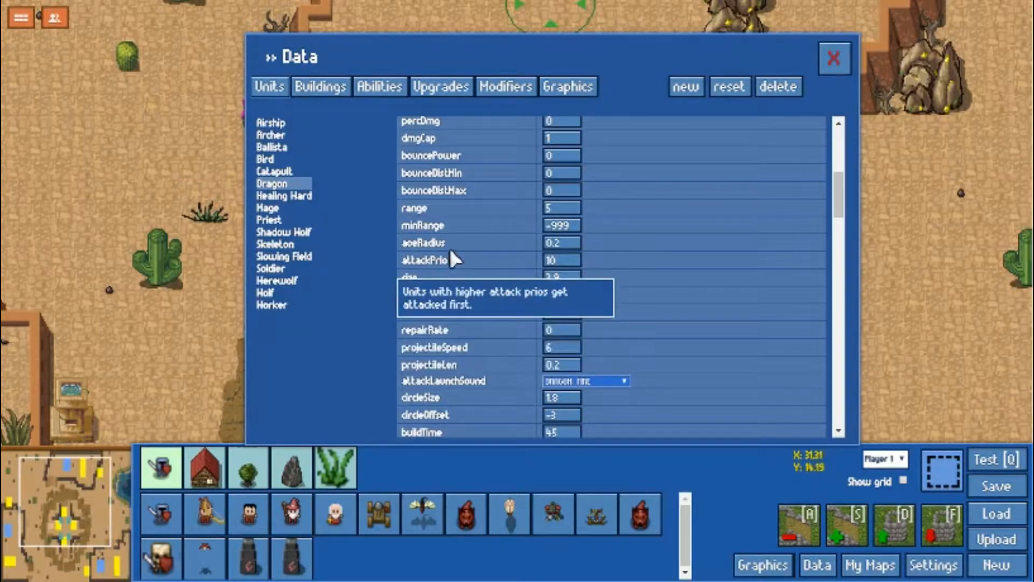
{"action": "mouse_move", "coordinate": [518, 276]}
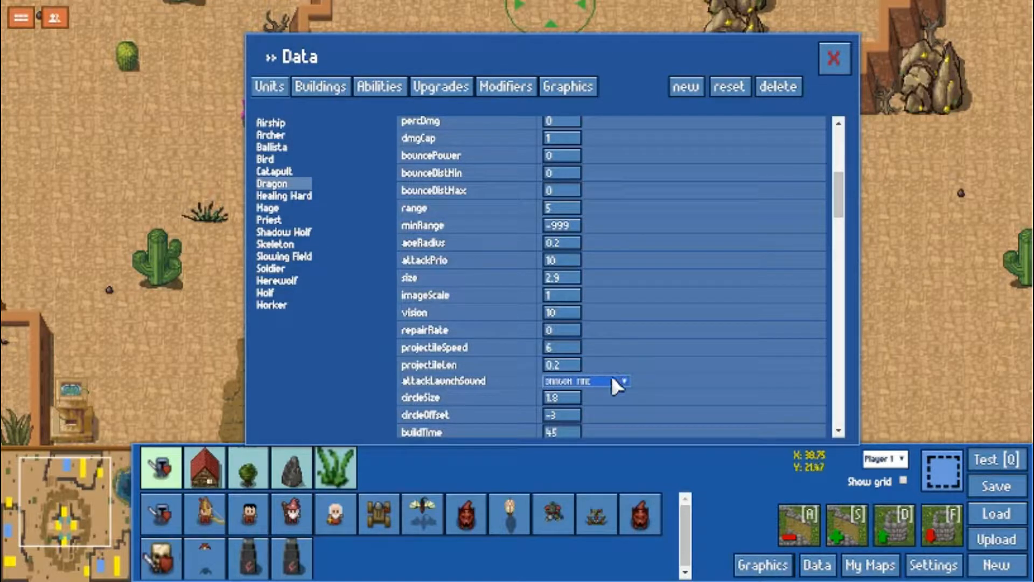
{"action": "scroll", "coordinate": [653, 366], "scroll_direction": "down", "scroll_amount": 1}
{"action": "scroll", "coordinate": [644, 360], "scroll_direction": "down", "scroll_amount": 1}
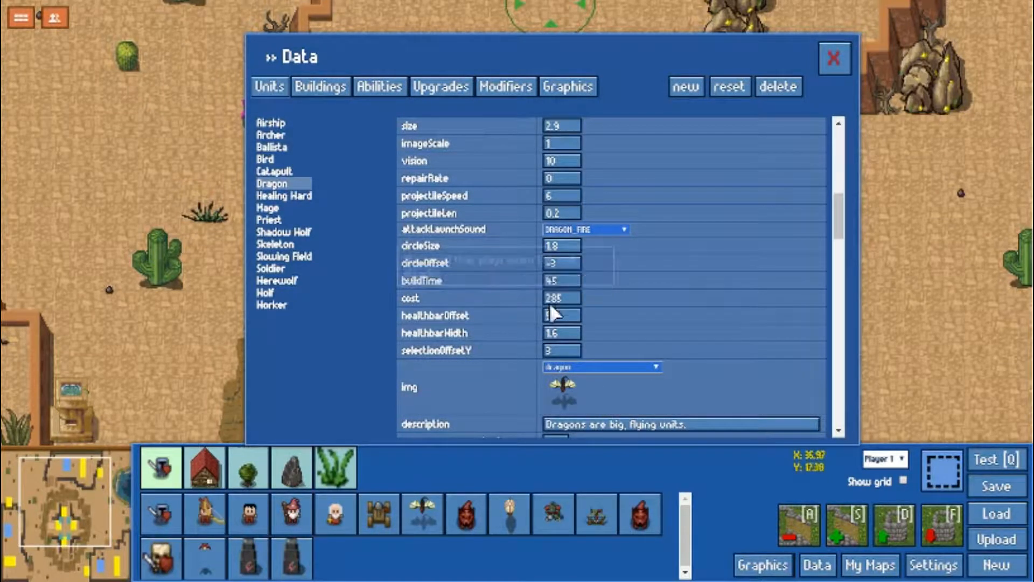
{"action": "scroll", "coordinate": [641, 346], "scroll_direction": "down", "scroll_amount": 1}
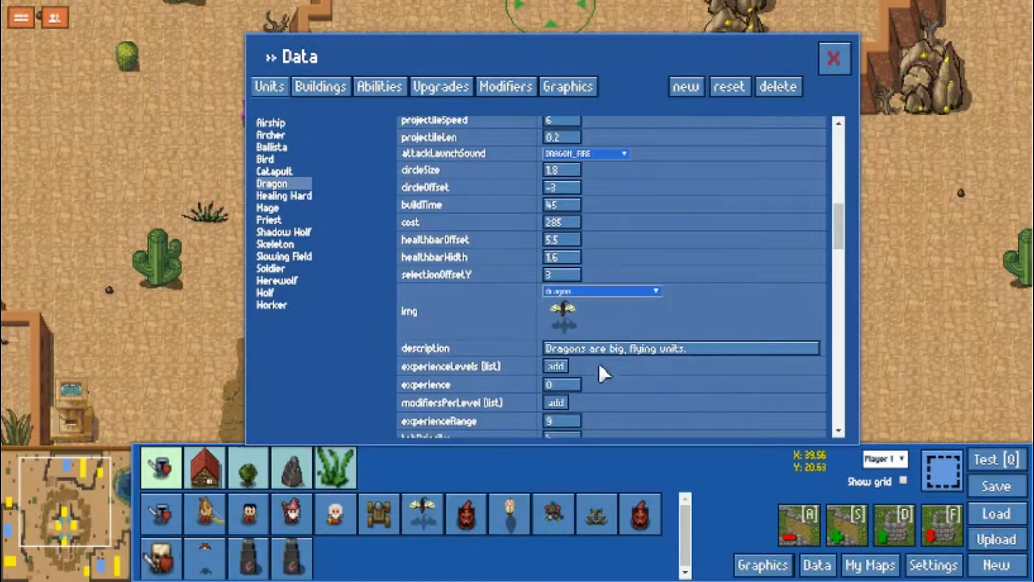
{"action": "scroll", "coordinate": [658, 377], "scroll_direction": "down", "scroll_amount": 2}
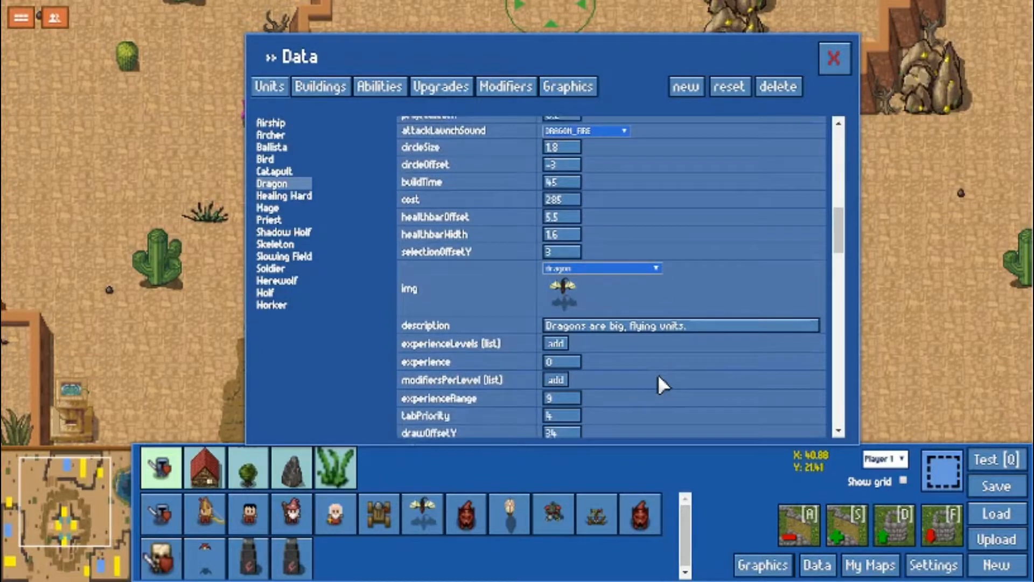
{"action": "scroll", "coordinate": [655, 362], "scroll_direction": "down", "scroll_amount": 2}
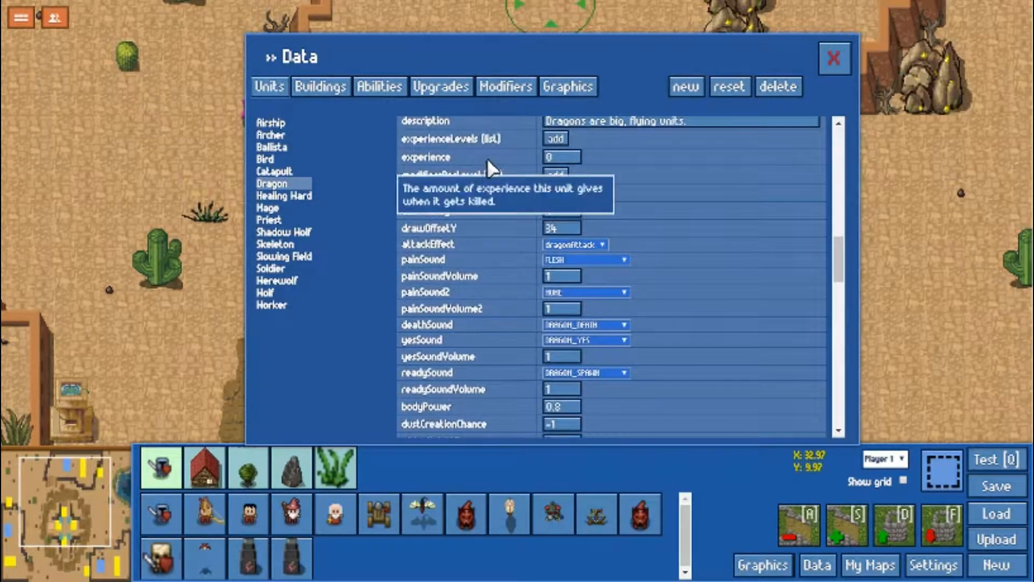
{"action": "scroll", "coordinate": [511, 215], "scroll_direction": "up", "scroll_amount": 1}
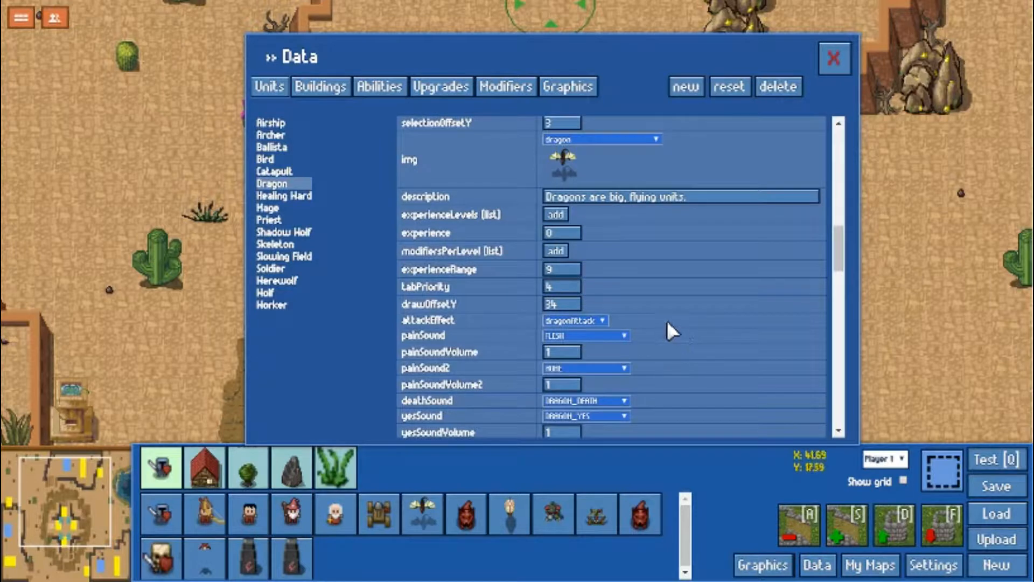
{"action": "scroll", "coordinate": [662, 317], "scroll_direction": "down", "scroll_amount": 1}
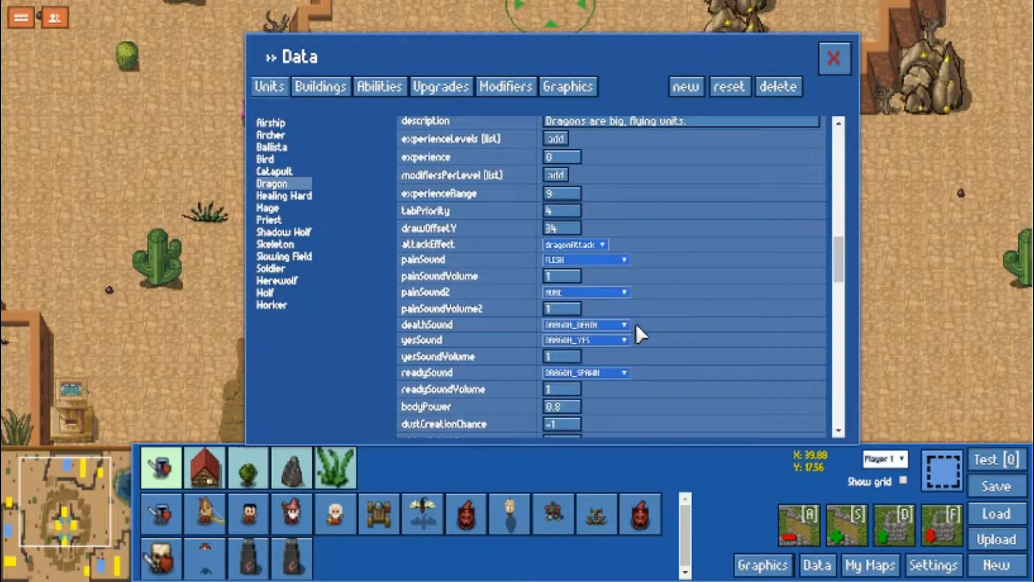
Try out adding the Repair command to the Dragon's command list, and remove it again.
{"action": "scroll", "coordinate": [637, 325], "scroll_direction": "down", "scroll_amount": 2}
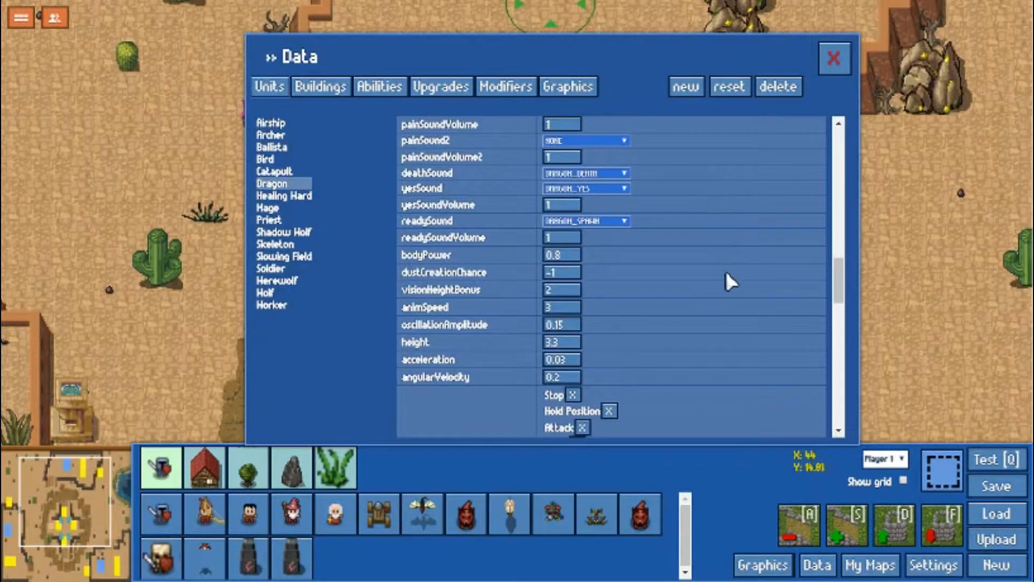
{"action": "scroll", "coordinate": [726, 274], "scroll_direction": "down", "scroll_amount": 3}
{"action": "scroll", "coordinate": [684, 280], "scroll_direction": "down", "scroll_amount": 3}
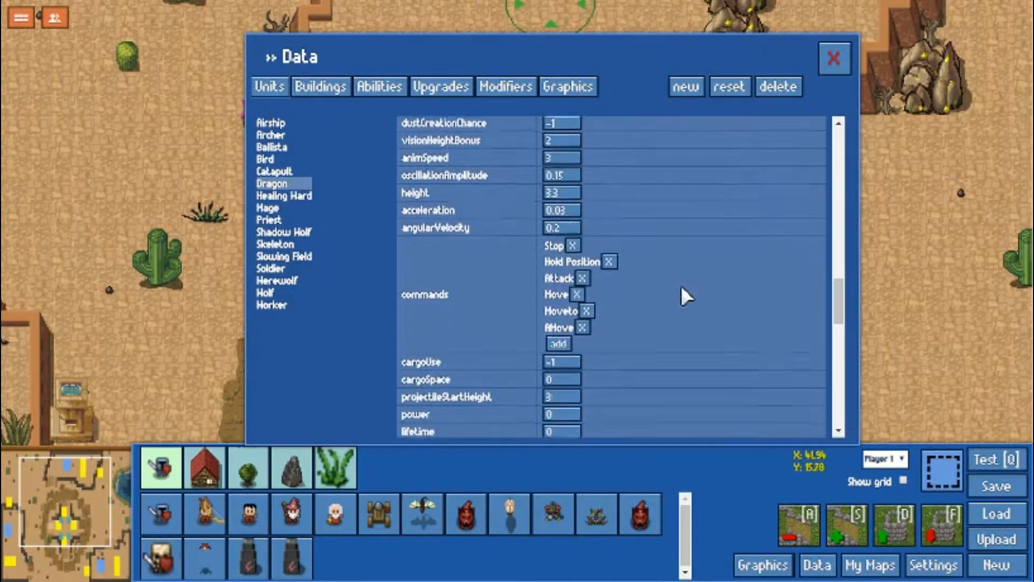
{"action": "left_click", "coordinate": [568, 342]}
{"action": "left_click", "coordinate": [477, 118]}
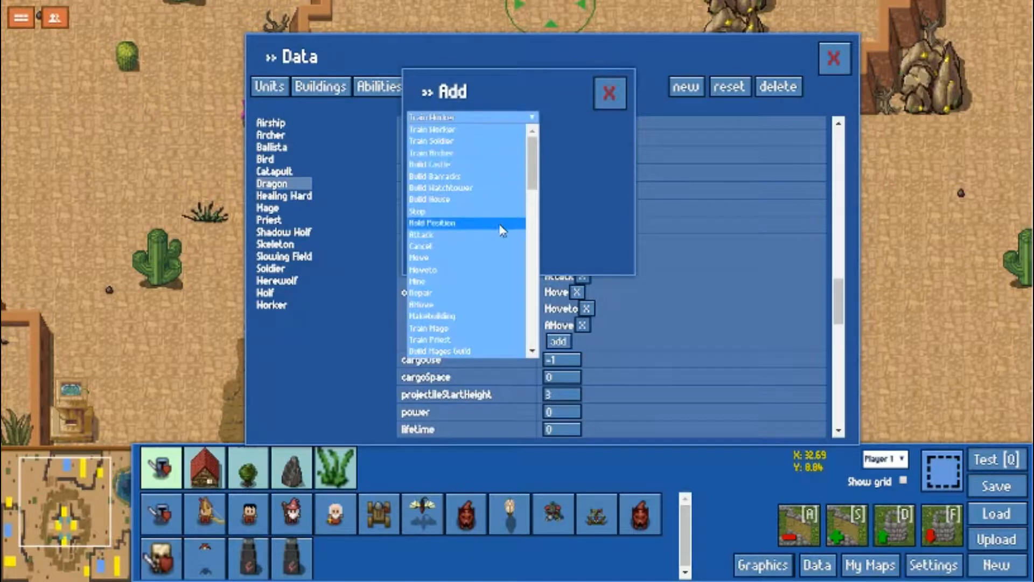
{"action": "left_click", "coordinate": [494, 294]}
{"action": "left_click", "coordinate": [423, 135]}
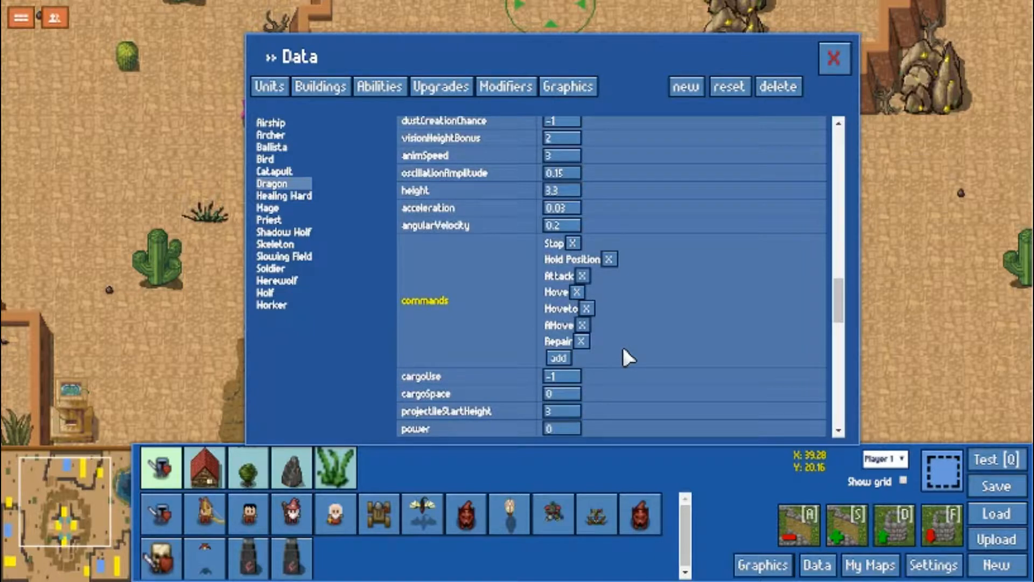
{"action": "left_click", "coordinate": [581, 341]}
Review the Dragon's remaining fields from cargo and modifiers to attack flags, including the explanations of hitsEnemy and canAttackFlying.
{"action": "scroll", "coordinate": [635, 353], "scroll_direction": "down", "scroll_amount": 6}
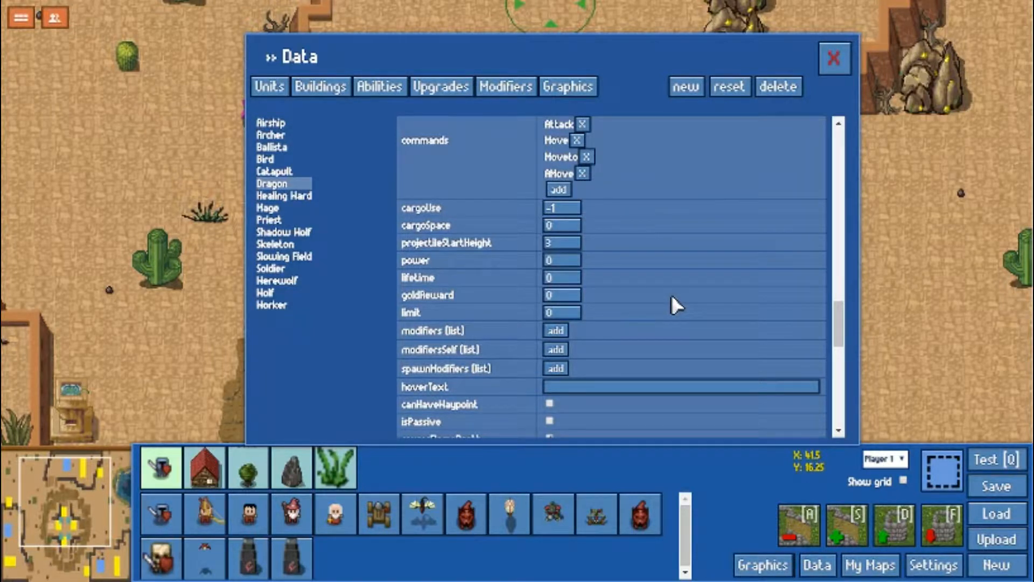
{"action": "scroll", "coordinate": [671, 293], "scroll_direction": "down", "scroll_amount": 3}
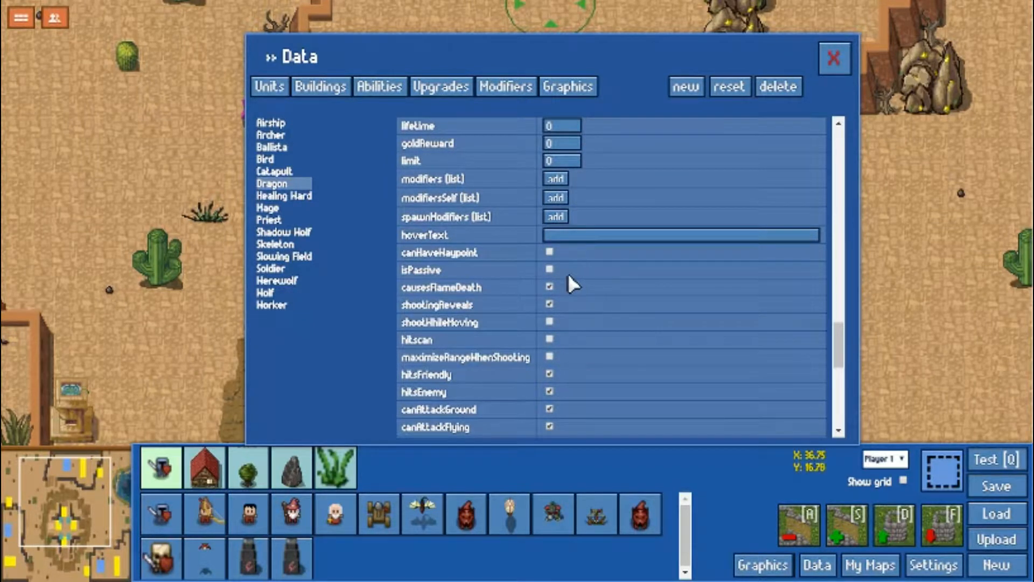
{"action": "scroll", "coordinate": [568, 273], "scroll_direction": "down", "scroll_amount": 2}
{"action": "mouse_move", "coordinate": [440, 192]}
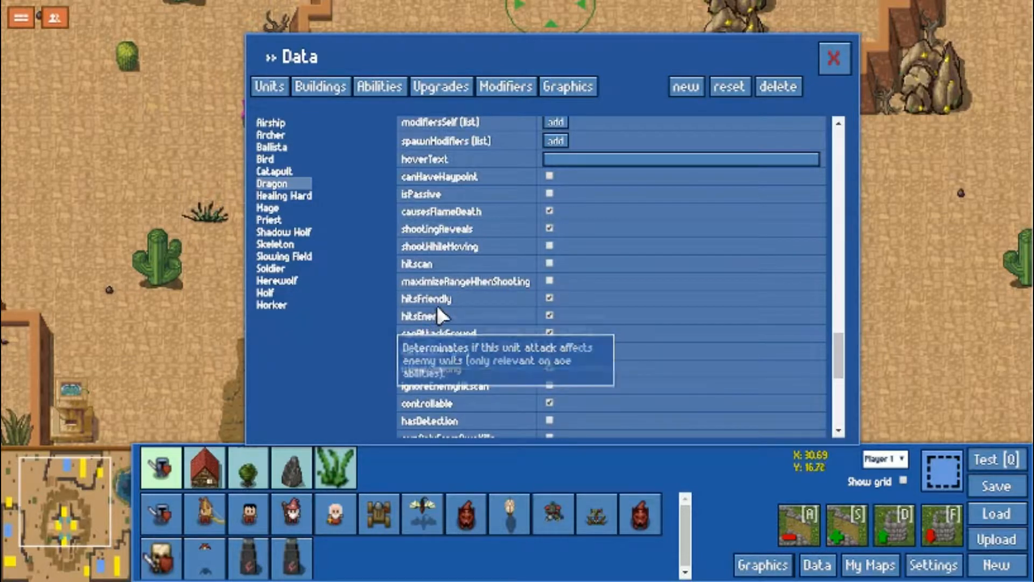
{"action": "mouse_move", "coordinate": [441, 300]}
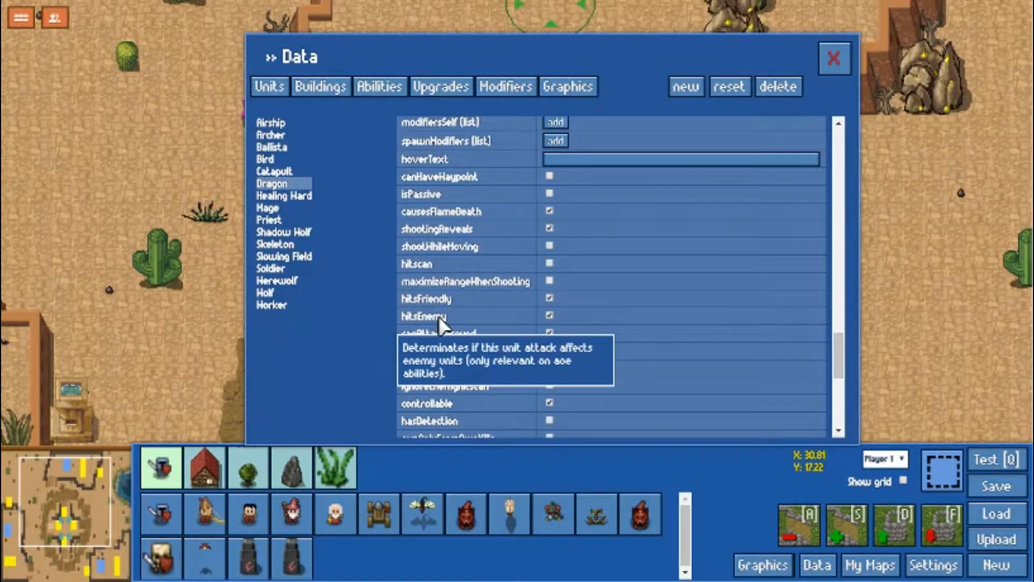
{"action": "scroll", "coordinate": [598, 343], "scroll_direction": "down", "scroll_amount": 1}
{"action": "scroll", "coordinate": [597, 346], "scroll_direction": "down", "scroll_amount": 1}
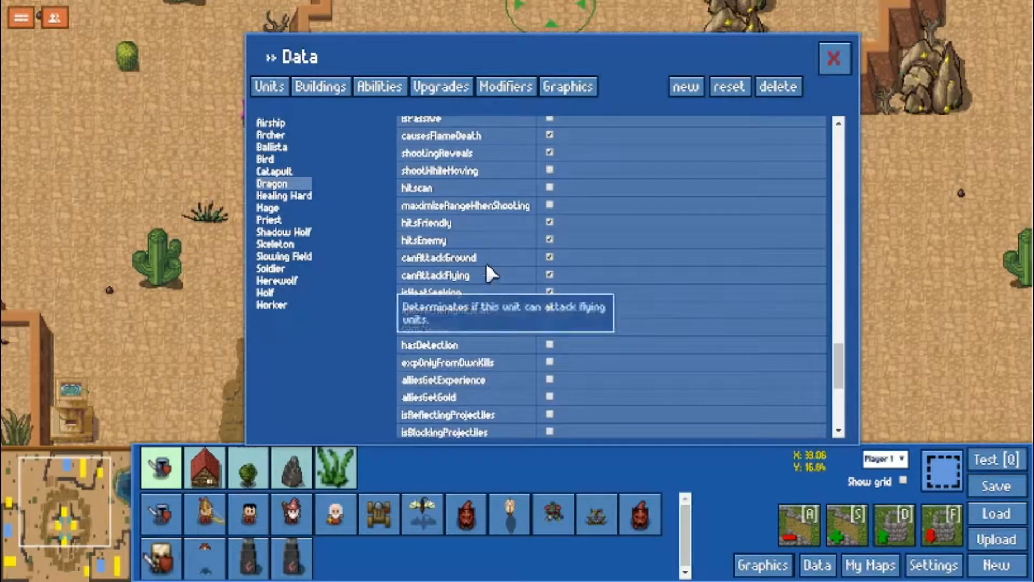
{"action": "left_click", "coordinate": [549, 292]}
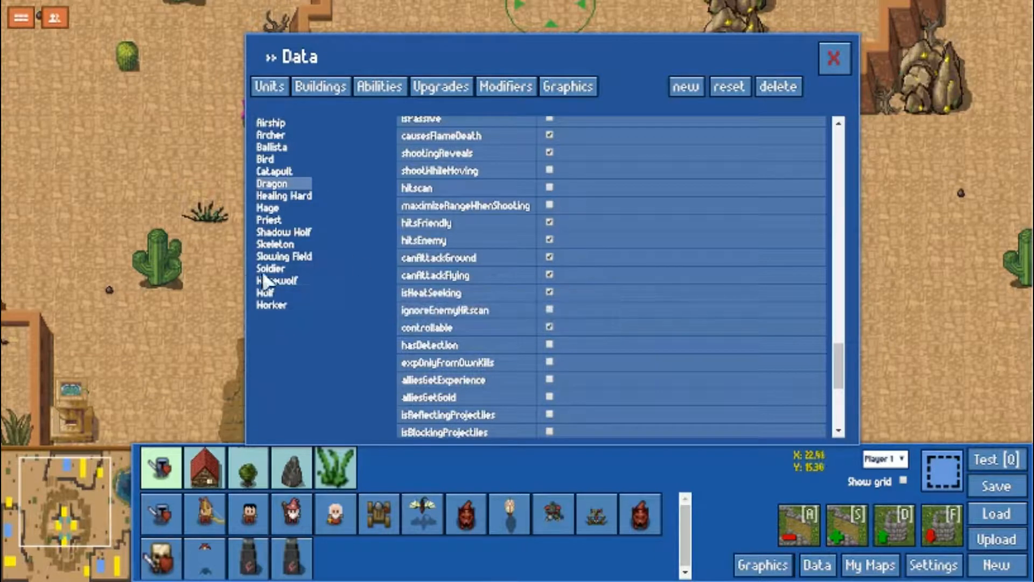
Open the Catapult's data and examine its flags from canAttackFlying and controllable through the unit type classifications to spawnWithAMove.
{"action": "left_click", "coordinate": [275, 171]}
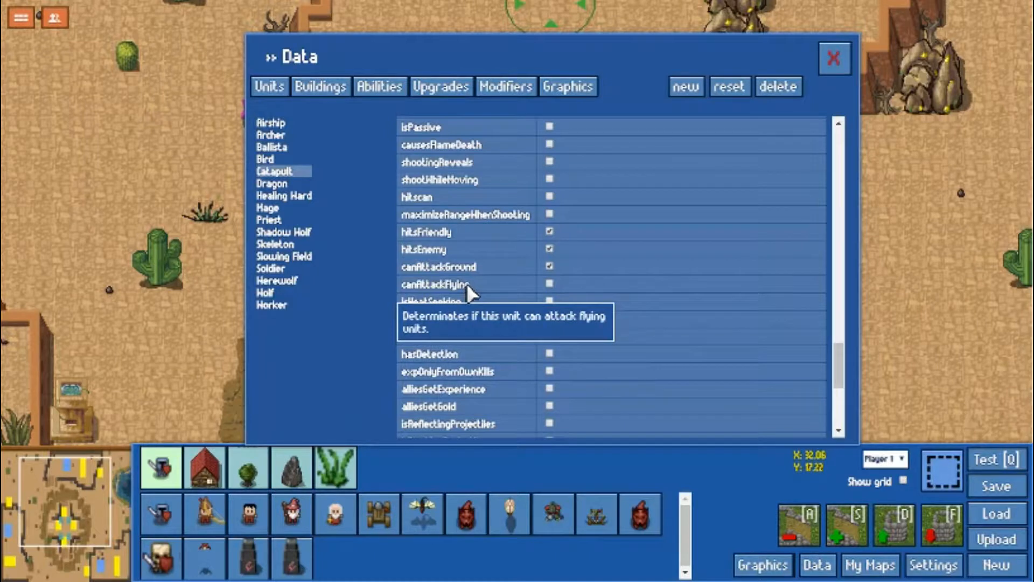
{"action": "mouse_move", "coordinate": [479, 300]}
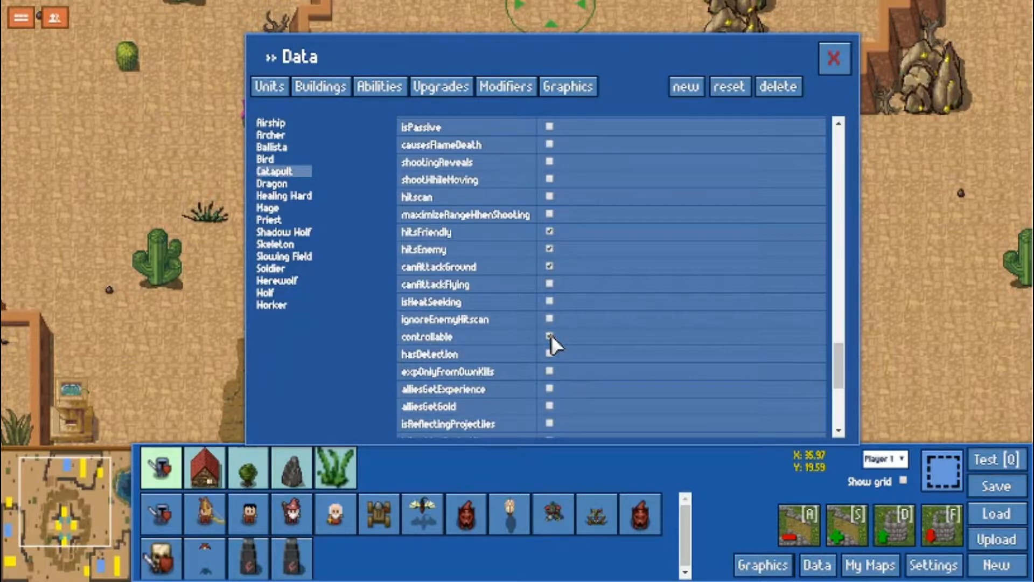
{"action": "scroll", "coordinate": [590, 324], "scroll_direction": "down", "scroll_amount": 3}
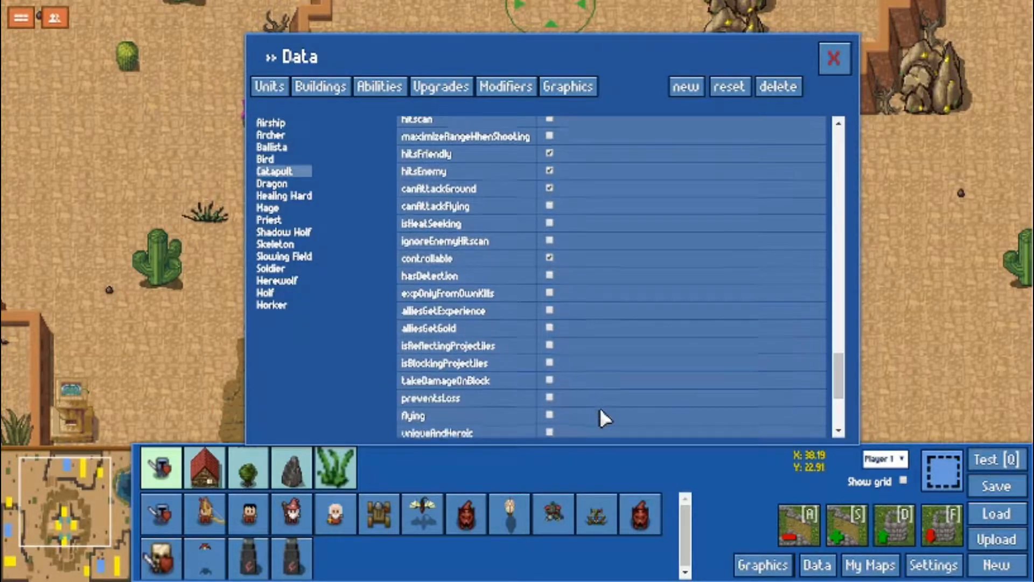
{"action": "scroll", "coordinate": [600, 407], "scroll_direction": "down", "scroll_amount": 2}
{"action": "mouse_move", "coordinate": [506, 356]}
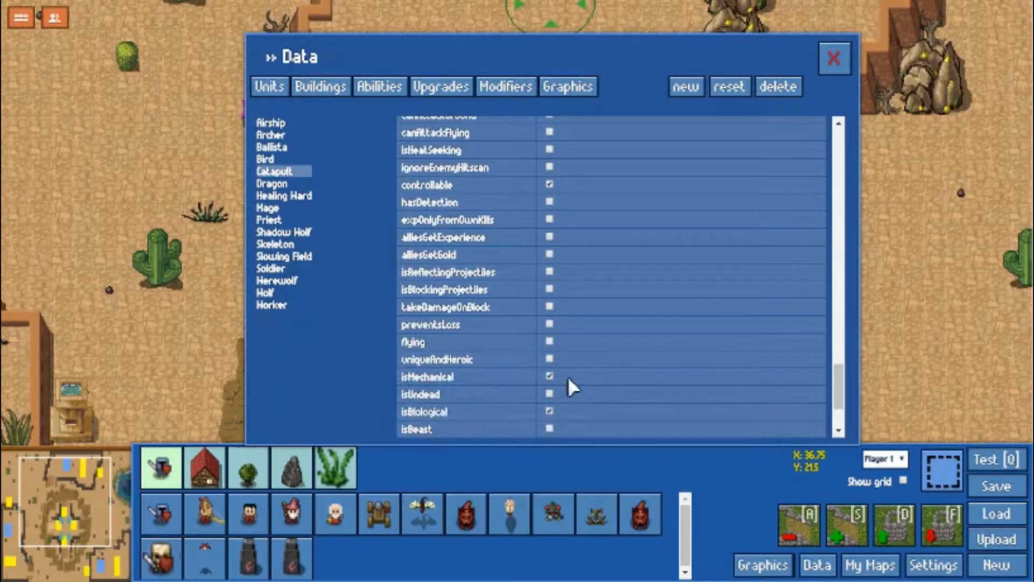
{"action": "scroll", "coordinate": [567, 376], "scroll_direction": "down", "scroll_amount": 2}
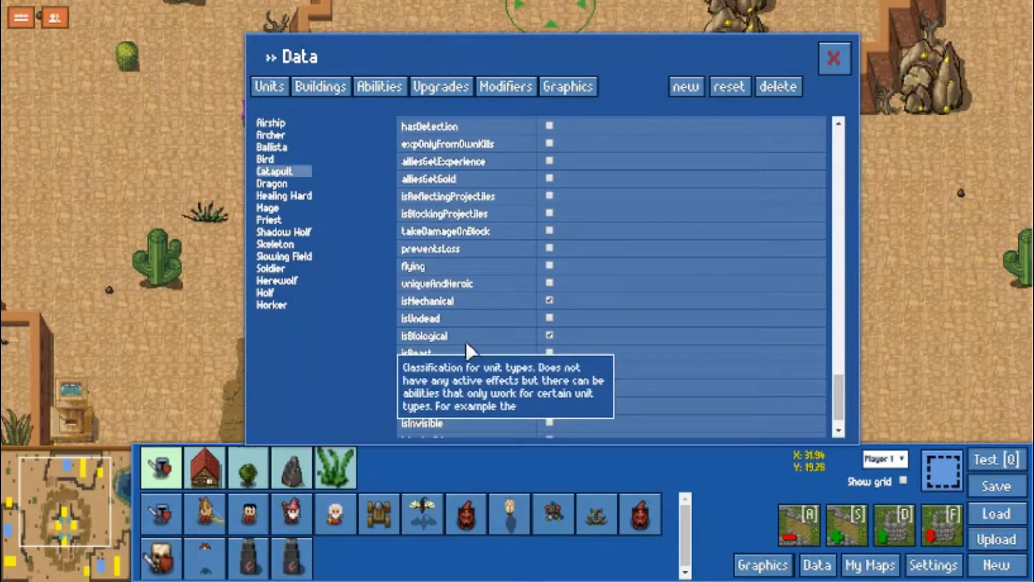
{"action": "scroll", "coordinate": [613, 384], "scroll_direction": "down", "scroll_amount": 1}
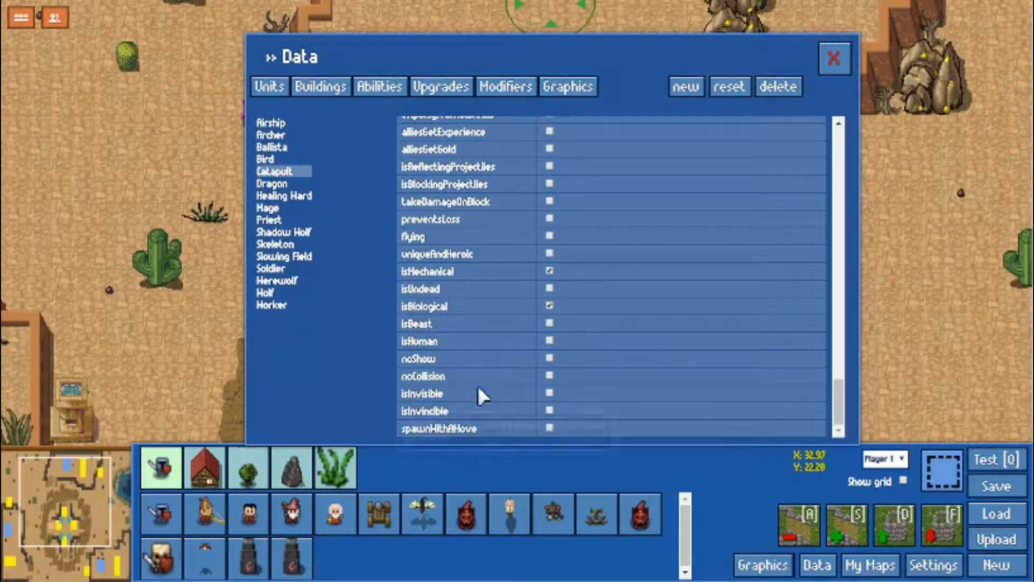
{"action": "mouse_move", "coordinate": [470, 407]}
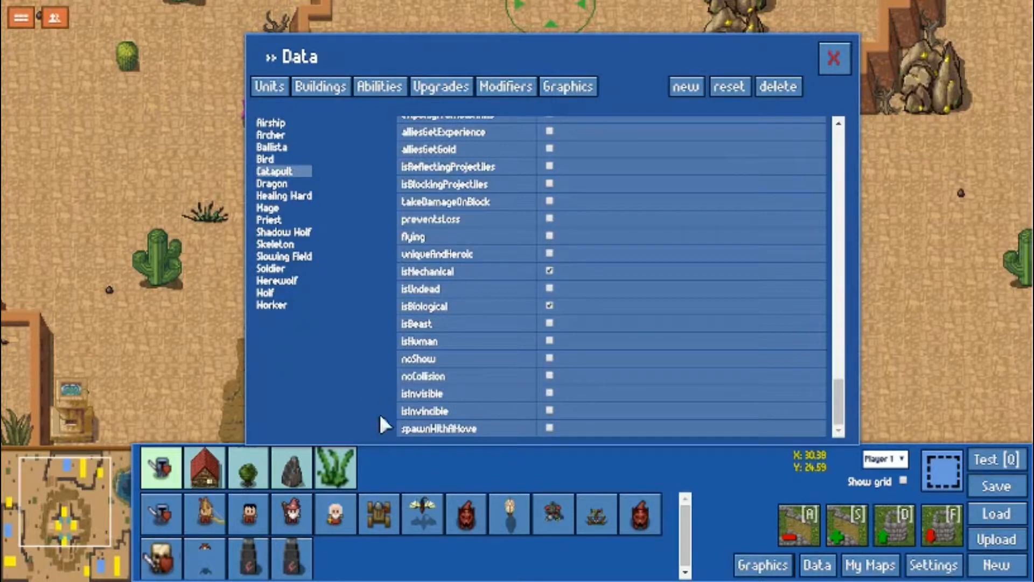
Open the Shadow Wolf's data and check its isInvisible setting.
{"action": "left_click", "coordinate": [303, 236]}
{"action": "scroll", "coordinate": [590, 375], "scroll_direction": "down", "scroll_amount": 1}
{"action": "mouse_move", "coordinate": [427, 390]}
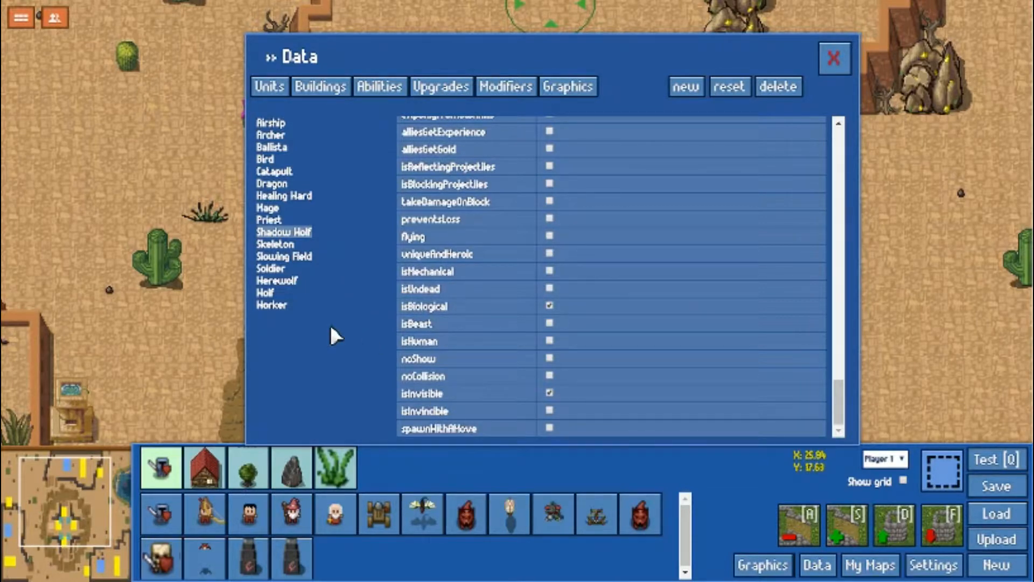
Switch to the building data and review the Advanced Workshop's fields from its flags to supply, combat, build time and cost.
{"action": "left_click", "coordinate": [324, 93]}
{"action": "scroll", "coordinate": [554, 346], "scroll_direction": "up", "scroll_amount": 10}
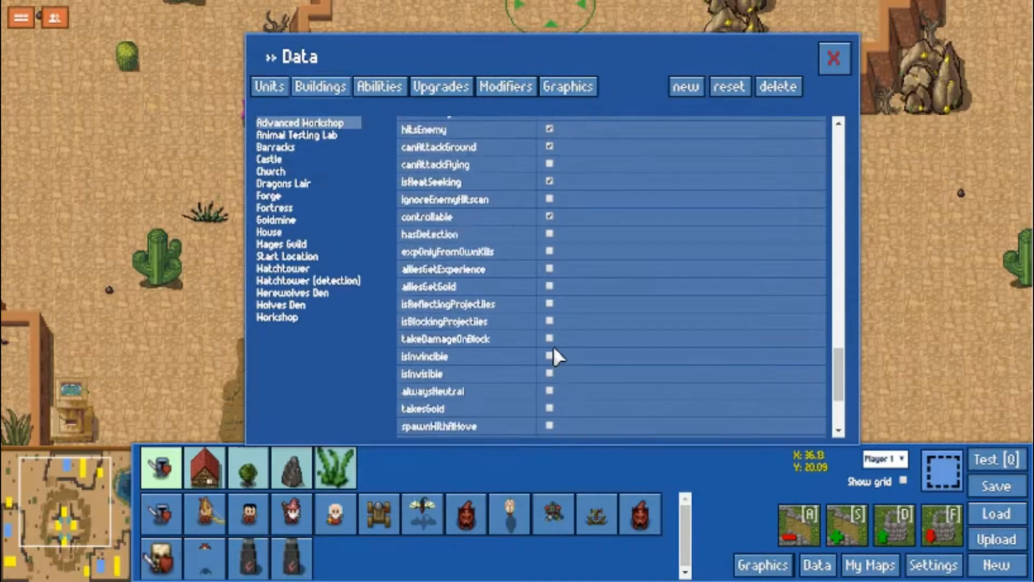
{"action": "scroll", "coordinate": [544, 358], "scroll_direction": "up", "scroll_amount": 6}
{"action": "scroll", "coordinate": [463, 290], "scroll_direction": "down", "scroll_amount": 4}
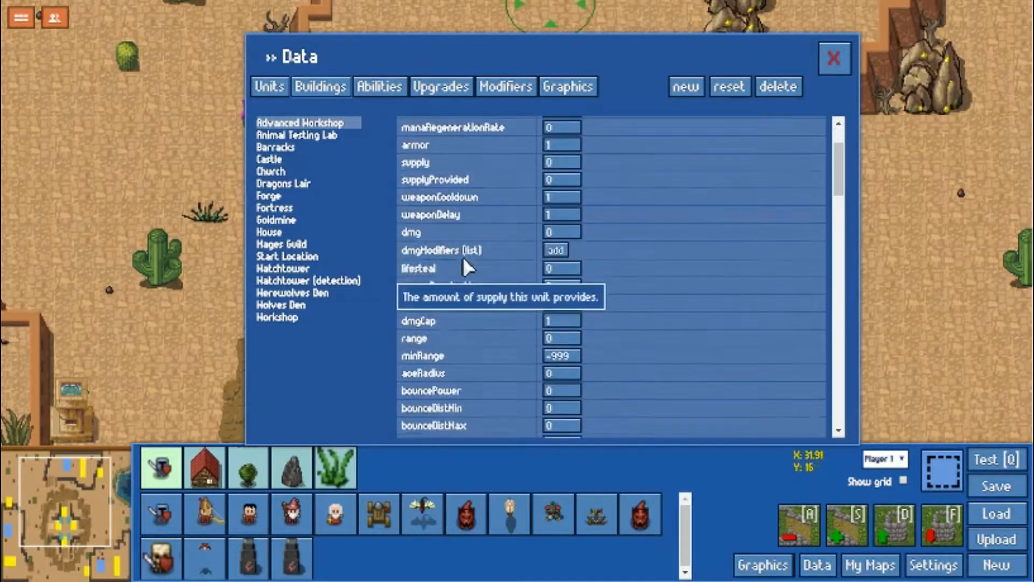
{"action": "scroll", "coordinate": [478, 336], "scroll_direction": "down", "scroll_amount": 2}
{"action": "scroll", "coordinate": [487, 386], "scroll_direction": "down", "scroll_amount": 2}
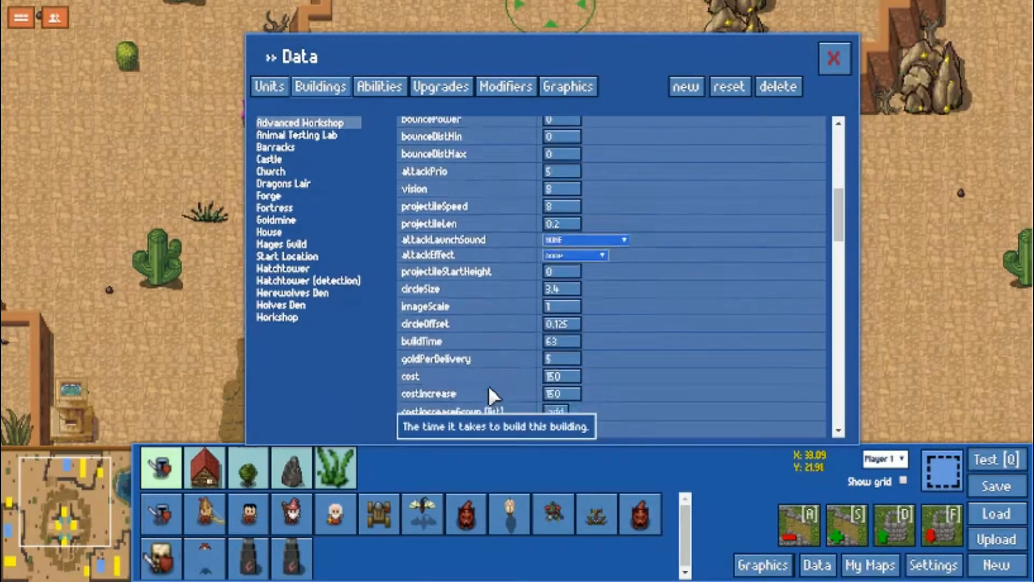
Set the Advanced Workshop's size to 1 and close the data editor.
{"action": "scroll", "coordinate": [636, 402], "scroll_direction": "down", "scroll_amount": 5}
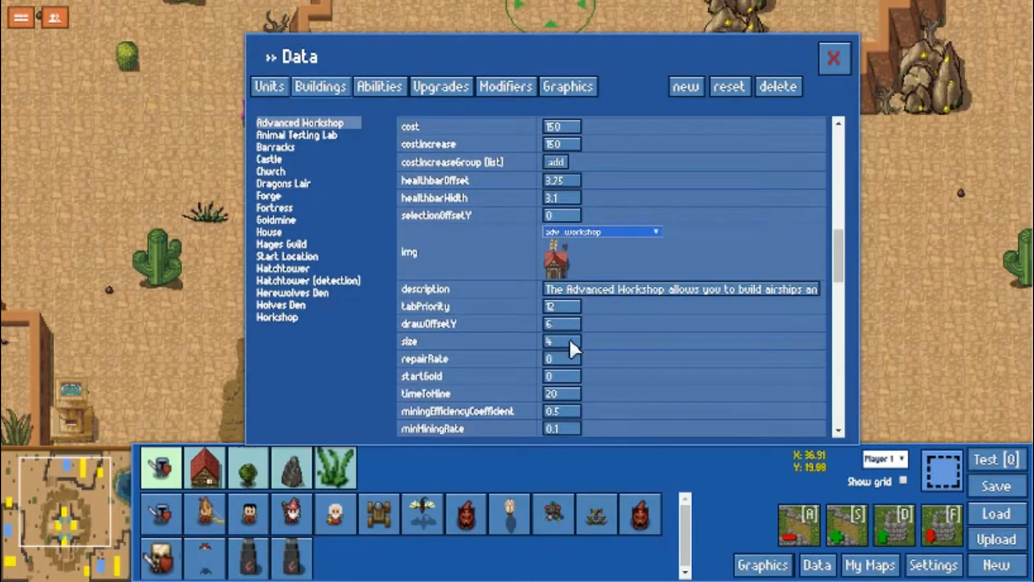
{"action": "mouse_move", "coordinate": [560, 340]}
{"action": "type", "text": "1"}
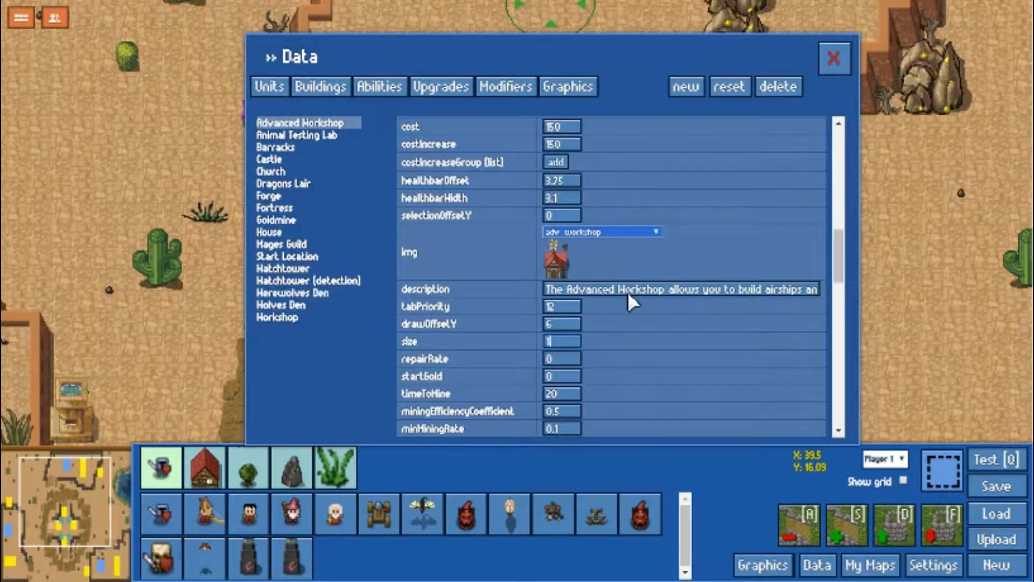
{"action": "left_click", "coordinate": [832, 57]}
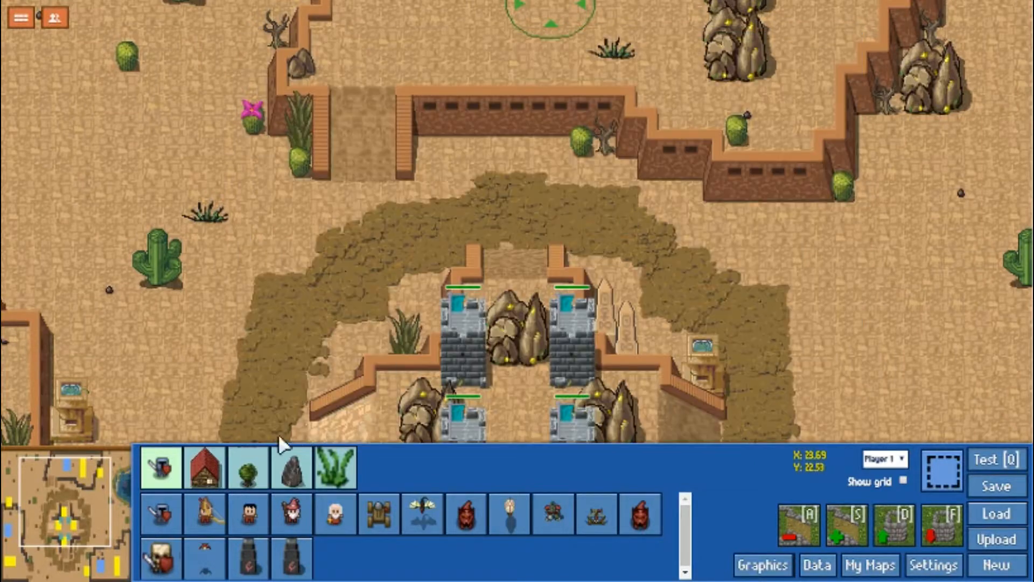
Place a row of overlapping Advanced Workshops on the sand northwest of the stone towers.
{"action": "left_click", "coordinate": [215, 466]}
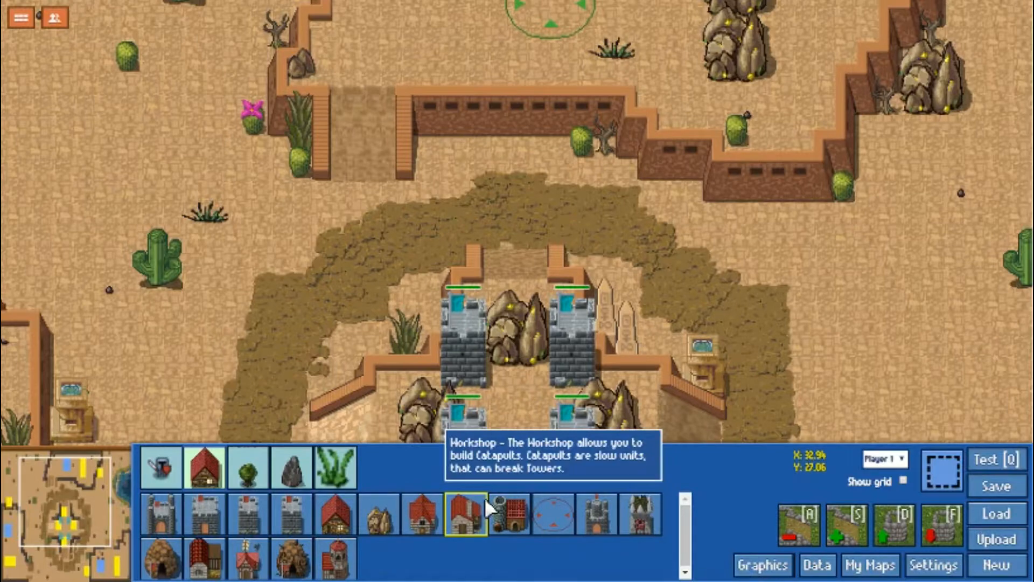
{"action": "left_click", "coordinate": [248, 562]}
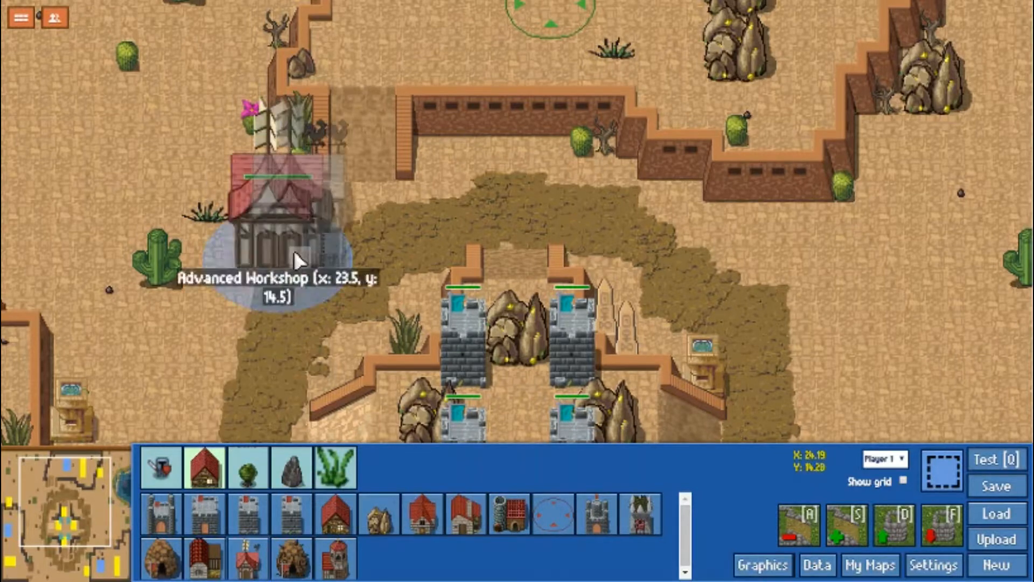
{"action": "left_click", "coordinate": [337, 246]}
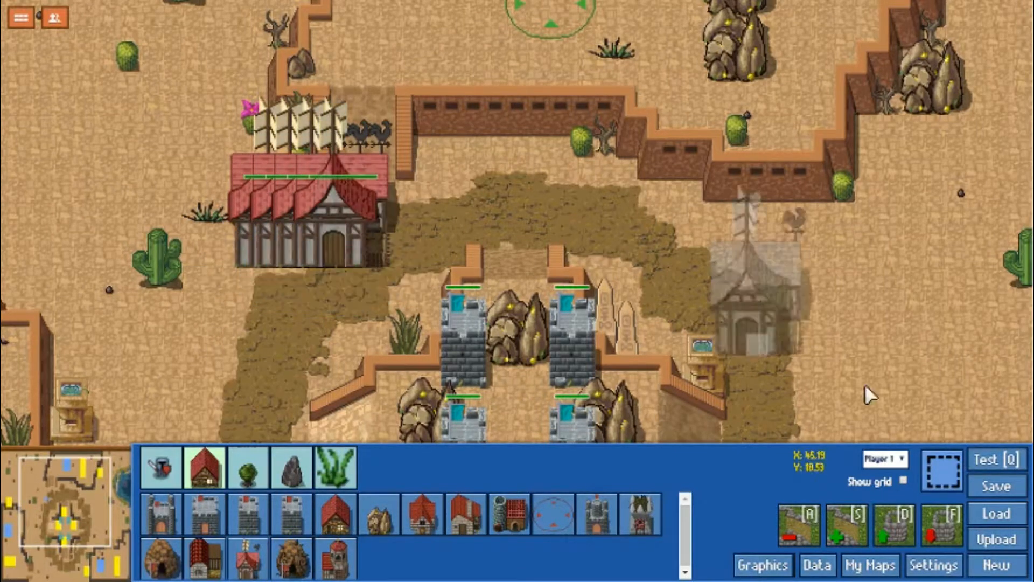
Select all the overlapping Advanced Workshops on the map and delete them.
{"action": "left_click", "coordinate": [951, 470]}
{"action": "left_click_drag", "start_coordinate": [432, 173], "coordinate": [215, 264]}
{"action": "key", "text": "Delete"}
Reopen the Advanced Workshop's building data, replace its size value and close the data editor.
{"action": "left_click", "coordinate": [817, 563]}
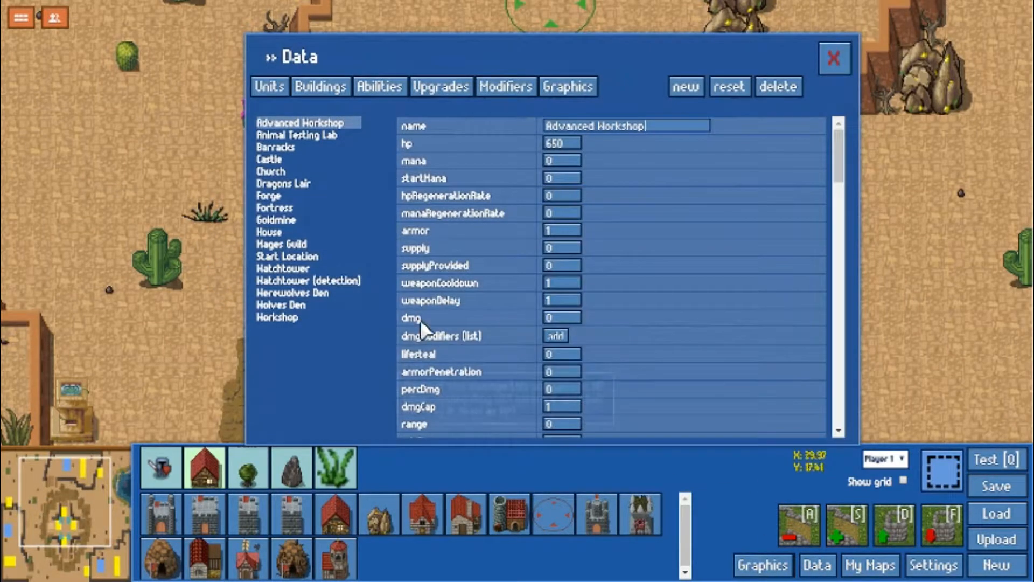
{"action": "scroll", "coordinate": [675, 359], "scroll_direction": "down", "scroll_amount": 8}
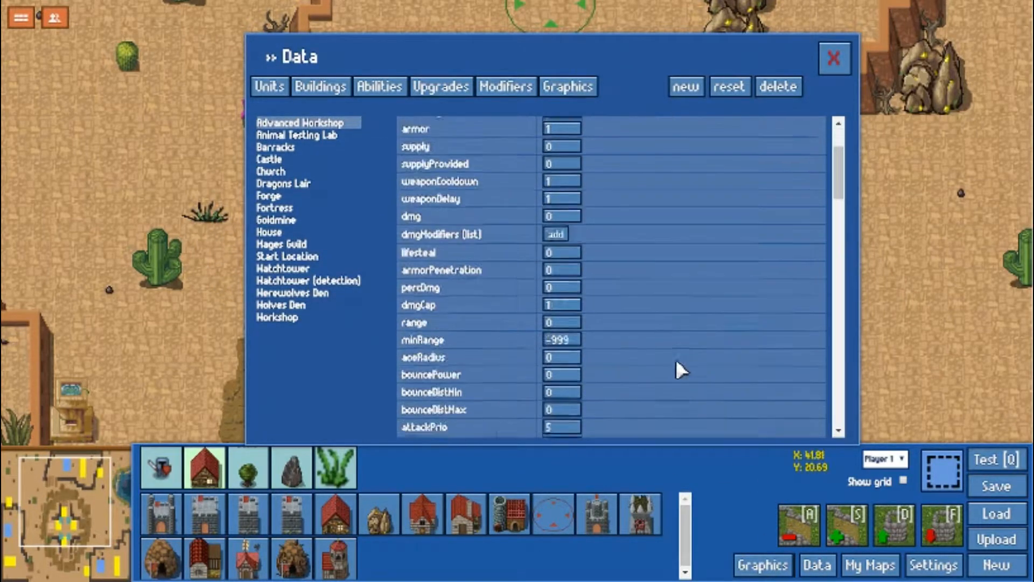
{"action": "scroll", "coordinate": [651, 353], "scroll_direction": "down", "scroll_amount": 5}
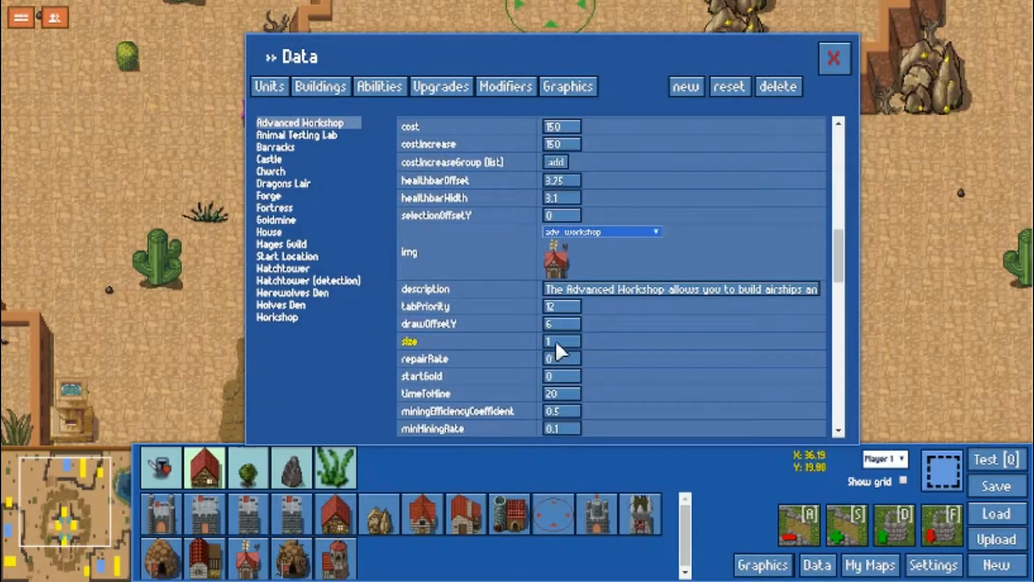
{"action": "double_click", "coordinate": [543, 340]}
{"action": "left_click", "coordinate": [831, 62]}
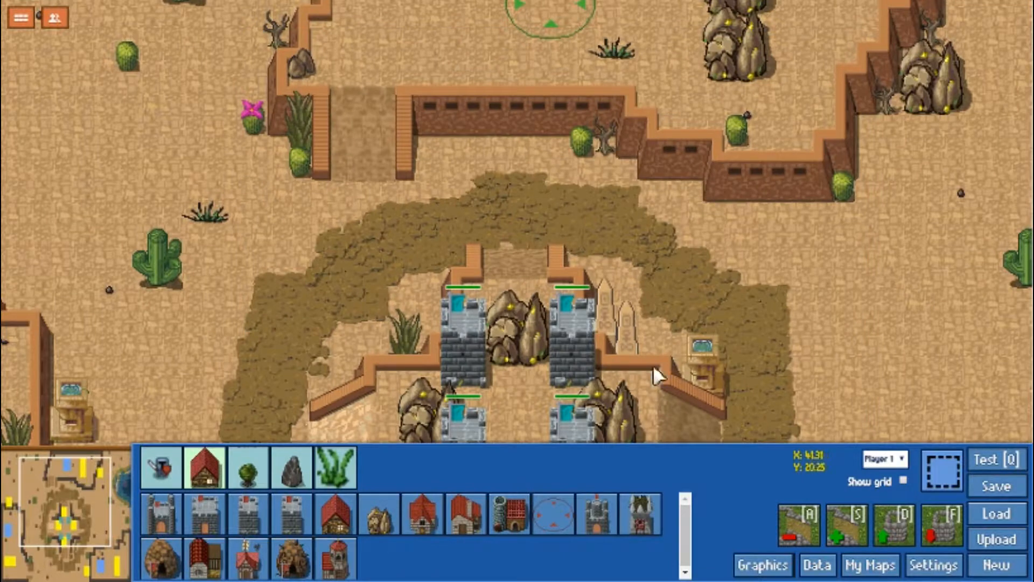
Place two separate Advanced Workshops diagonally apart west of the stone towers and select them both.
{"action": "left_click", "coordinate": [258, 565]}
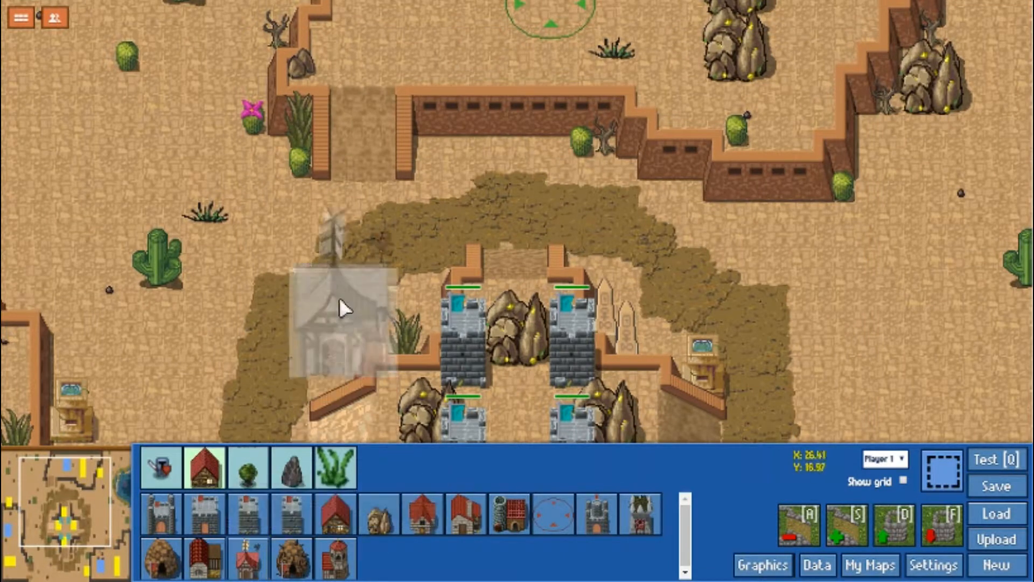
{"action": "left_click", "coordinate": [329, 254]}
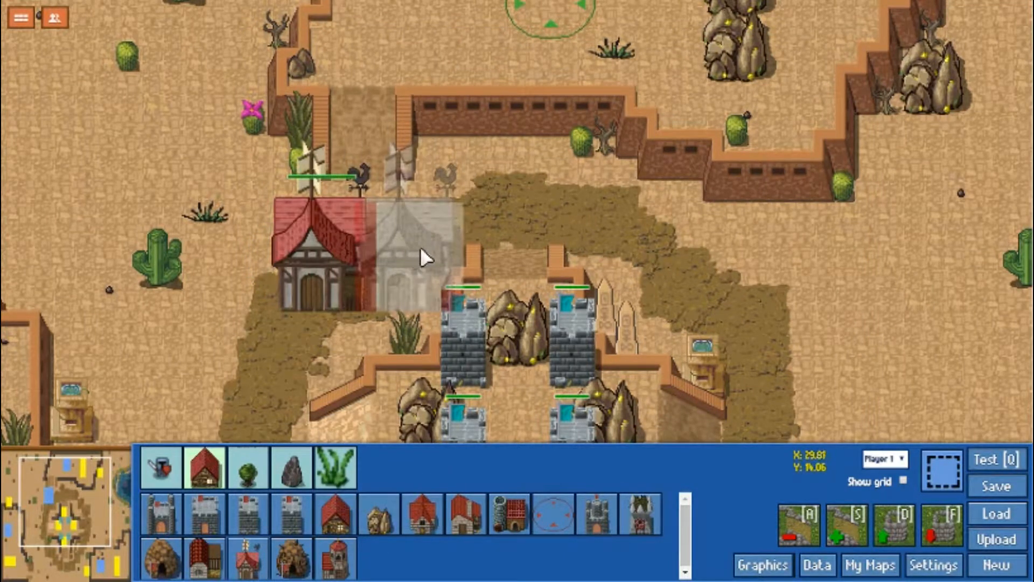
{"action": "left_click", "coordinate": [254, 357]}
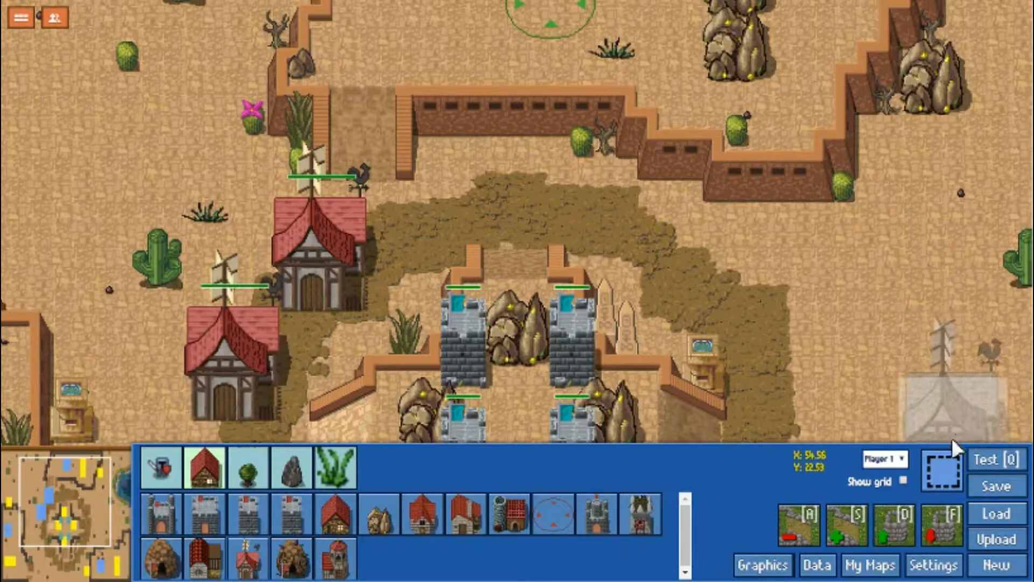
{"action": "left_click_drag", "start_coordinate": [176, 216], "coordinate": [361, 379]}
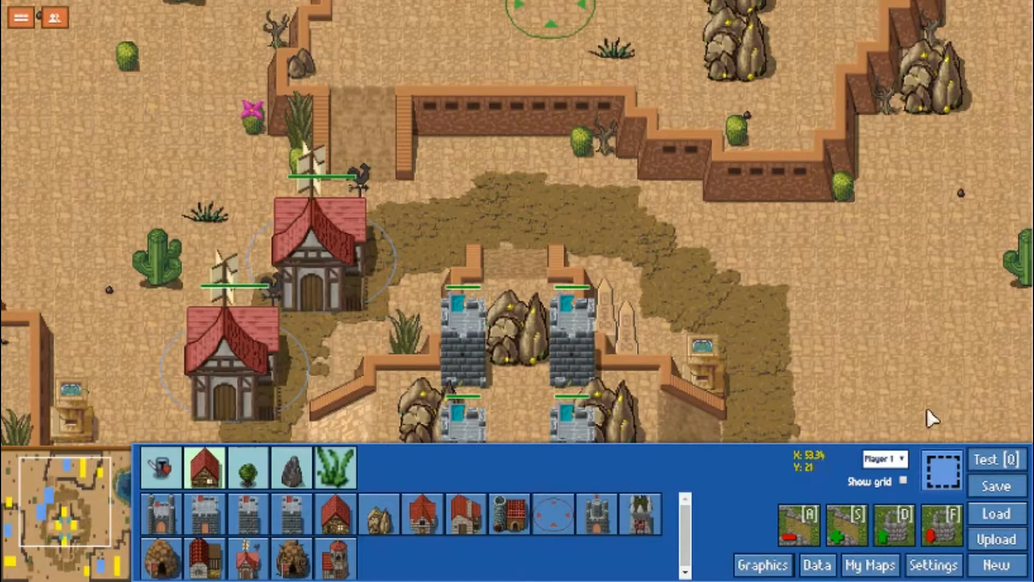
Delete the two selected Advanced Workshops and review the Advanced Workshop's commands in its building data.
{"action": "key", "text": "Delete"}
{"action": "left_click", "coordinate": [822, 563]}
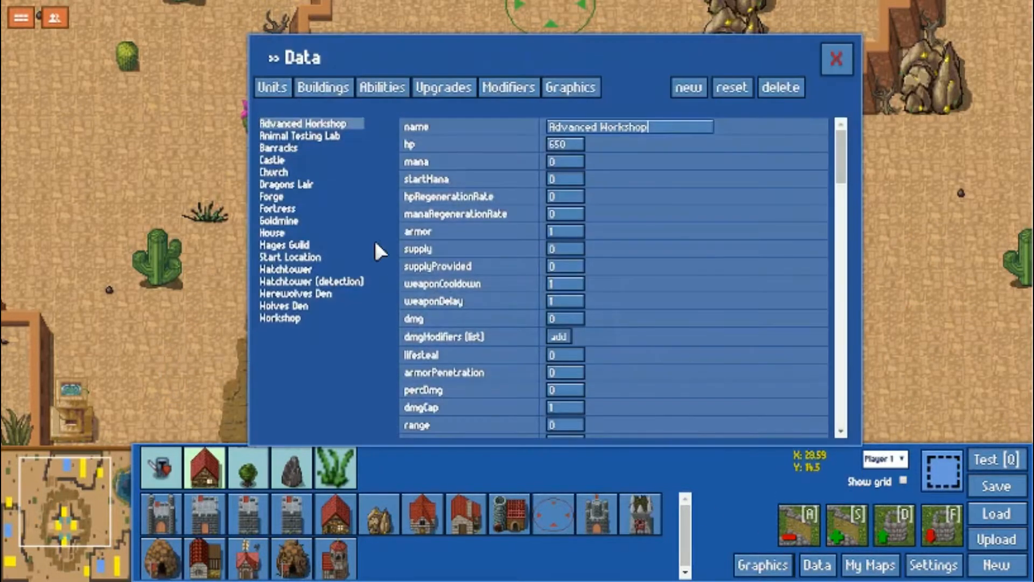
{"action": "scroll", "coordinate": [611, 289], "scroll_direction": "down", "scroll_amount": 10}
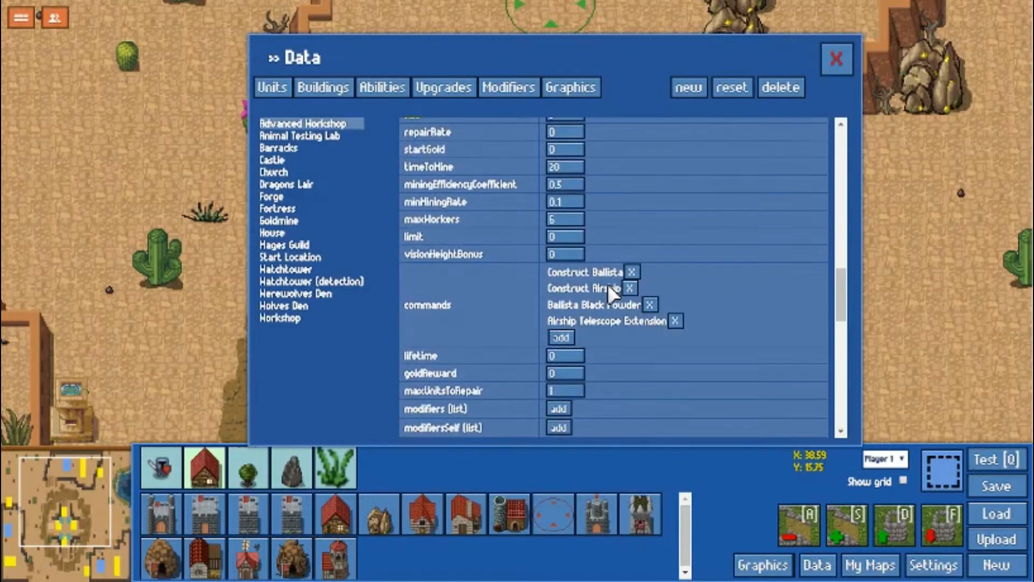
{"action": "scroll", "coordinate": [606, 283], "scroll_direction": "down", "scroll_amount": 2}
{"action": "scroll", "coordinate": [603, 283], "scroll_direction": "up", "scroll_amount": 6}
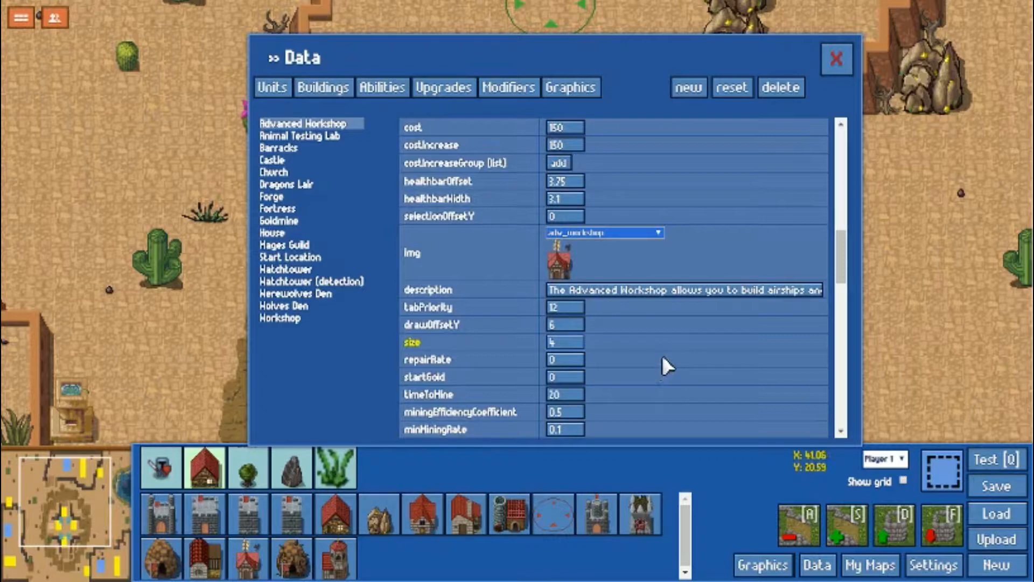
Browse the abilities data, examining the type options of Airship Telescope Extension and the Attack Upgrade entry.
{"action": "left_click", "coordinate": [383, 87]}
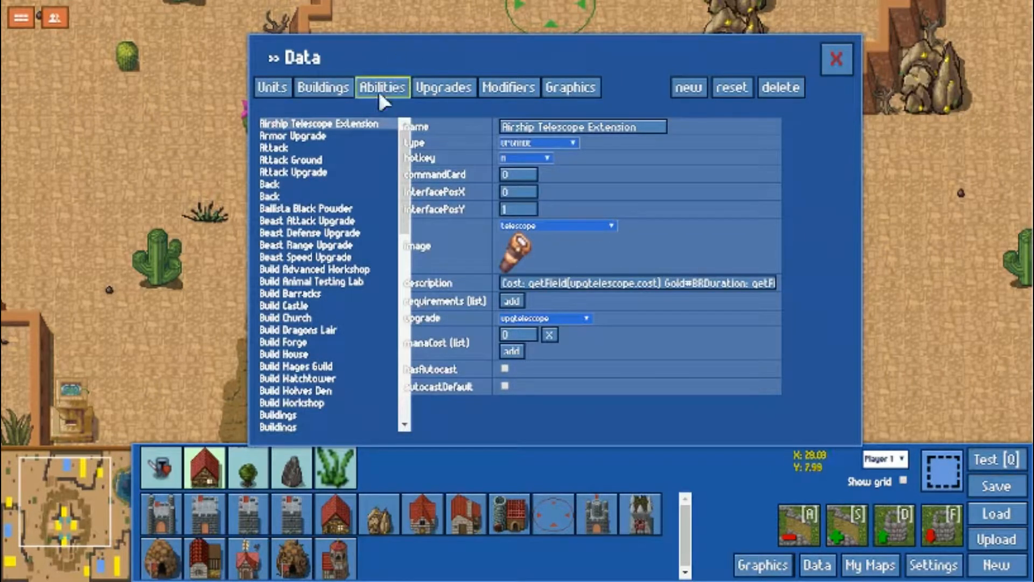
{"action": "scroll", "coordinate": [364, 205], "scroll_direction": "down", "scroll_amount": 3}
{"action": "scroll", "coordinate": [349, 221], "scroll_direction": "up", "scroll_amount": 3}
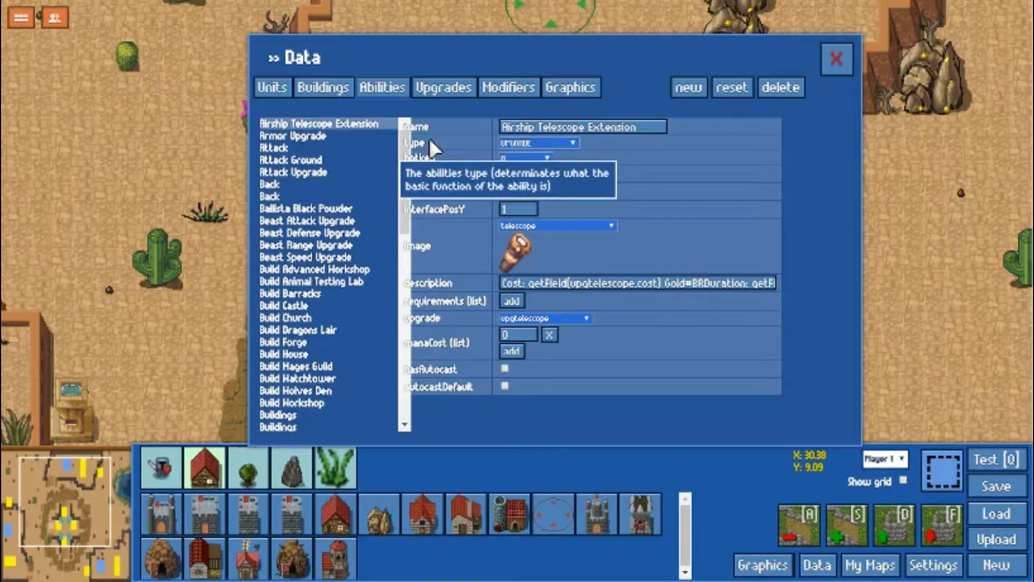
{"action": "left_click", "coordinate": [548, 142]}
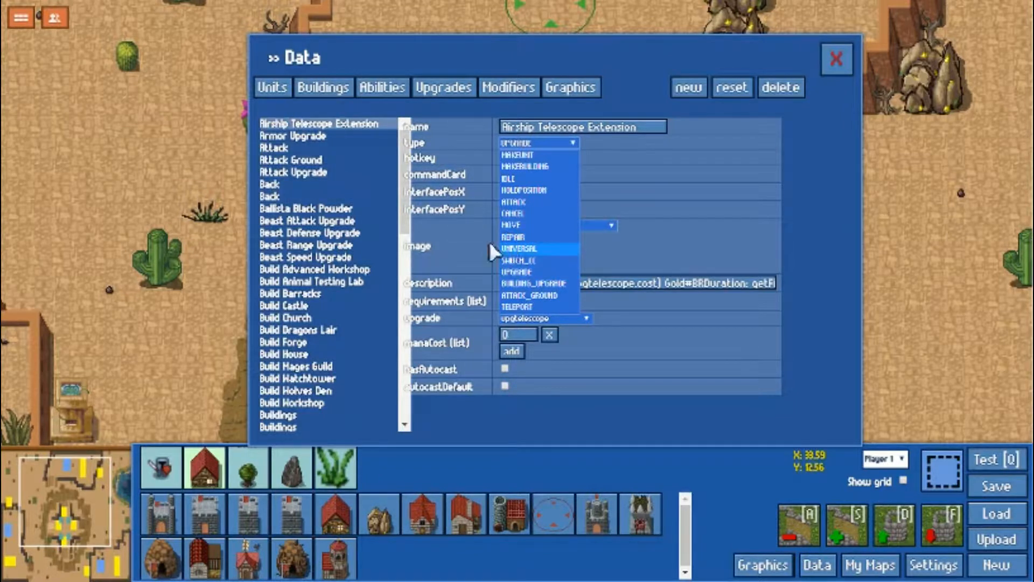
{"action": "left_click", "coordinate": [320, 187]}
{"action": "left_click", "coordinate": [315, 171]}
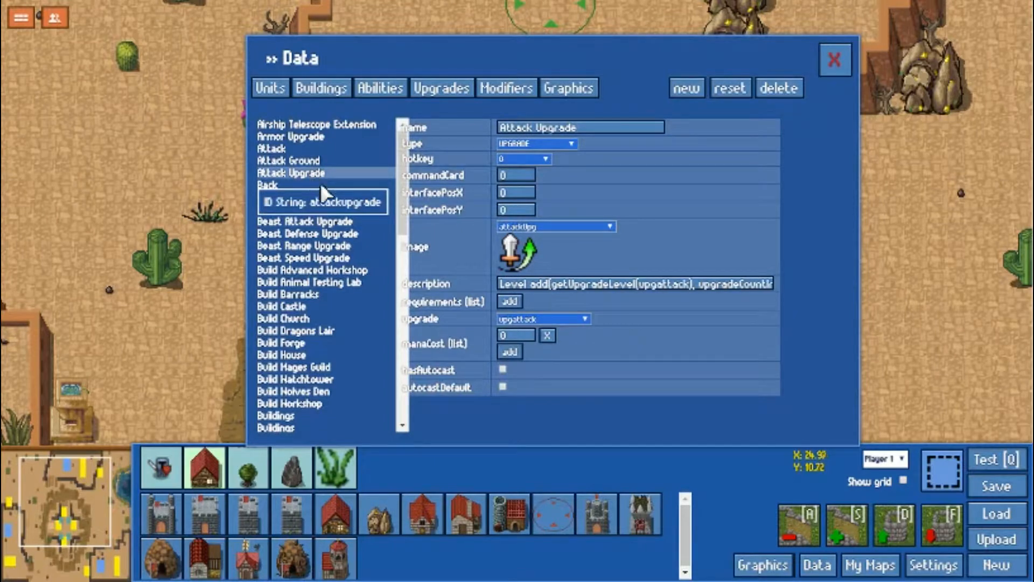
Compare the type and targeting fields of the Flamestrike, Fireball, Fire, Heal and Invisibility abilities.
{"action": "scroll", "coordinate": [334, 205], "scroll_direction": "down", "scroll_amount": 5}
{"action": "left_click", "coordinate": [344, 295]}
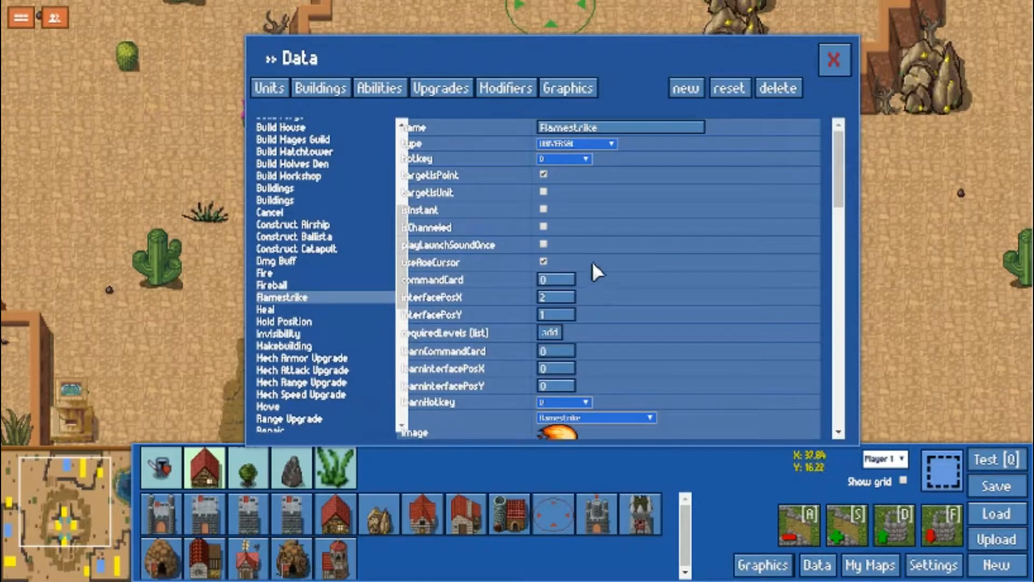
{"action": "scroll", "coordinate": [589, 260], "scroll_direction": "down", "scroll_amount": 3}
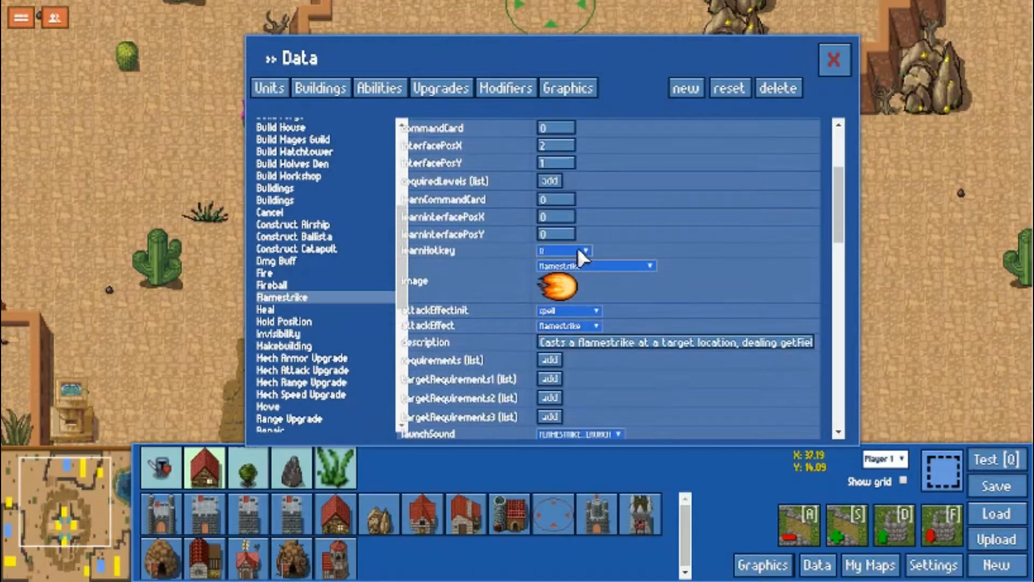
{"action": "left_click", "coordinate": [332, 284]}
{"action": "scroll", "coordinate": [555, 285], "scroll_direction": "up", "scroll_amount": 3}
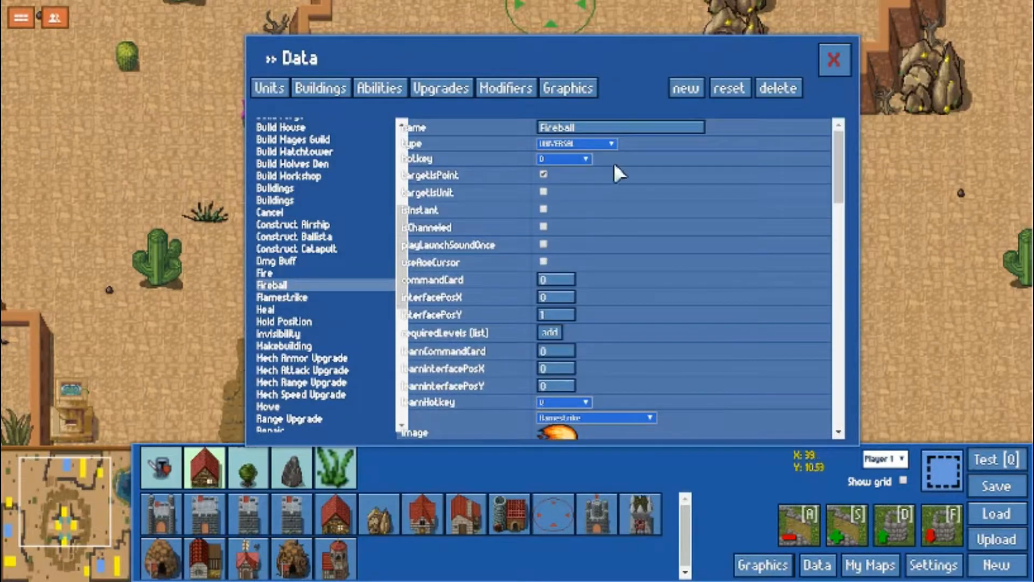
{"action": "left_click", "coordinate": [305, 272]}
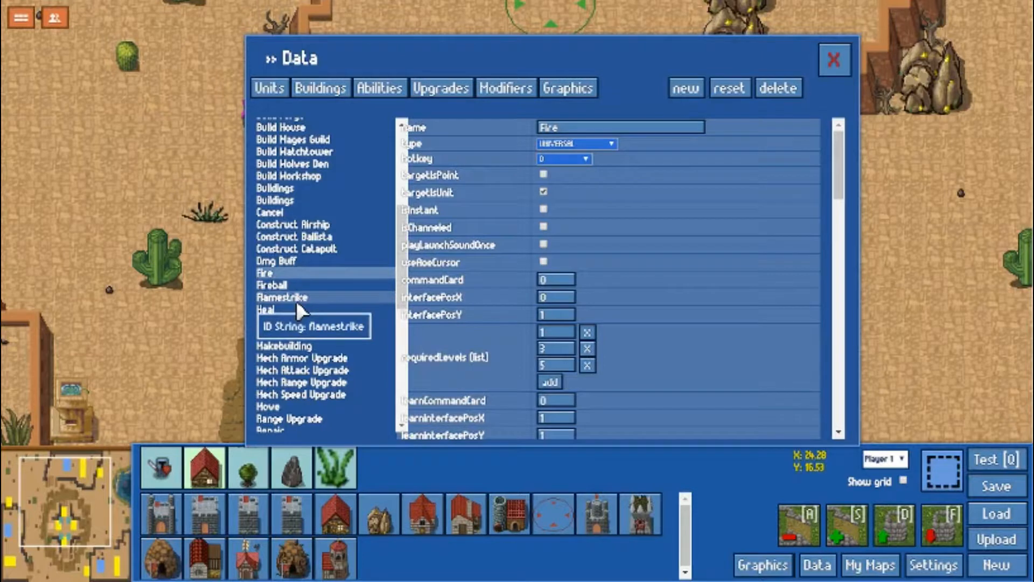
{"action": "left_click", "coordinate": [295, 309]}
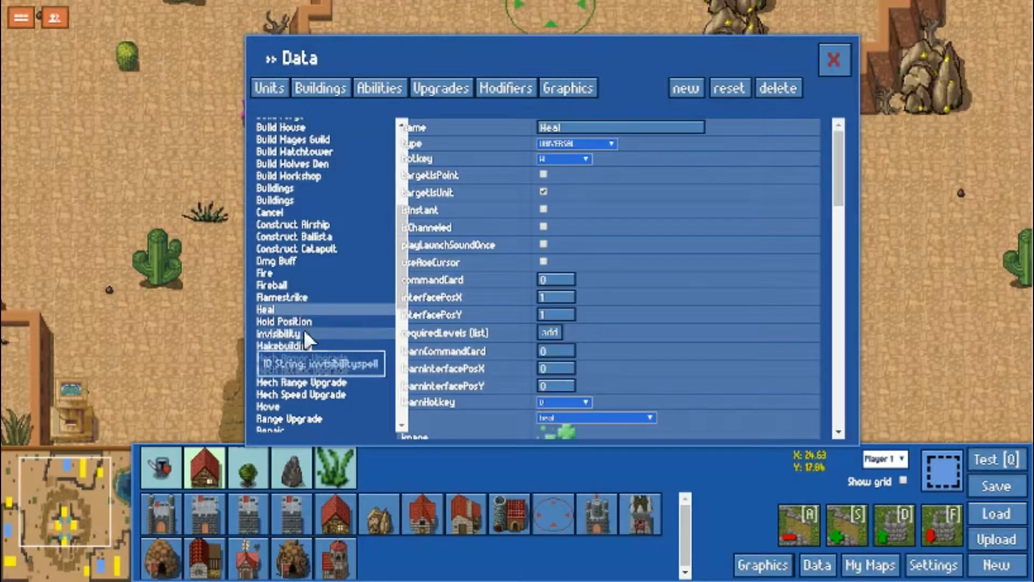
{"action": "left_click", "coordinate": [305, 334]}
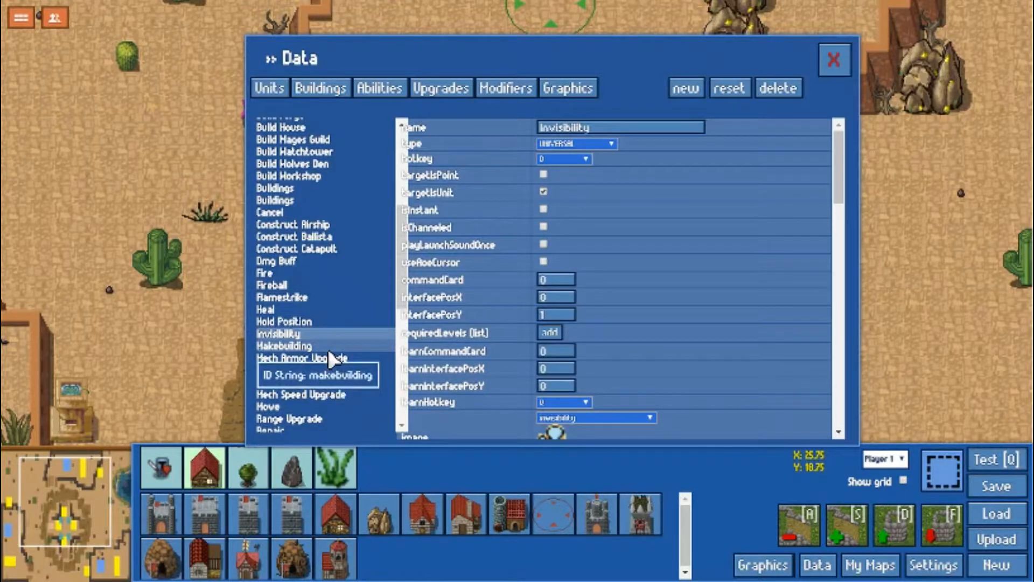
Find the Smash ability and examine its damage, cost, target filter, cooldown, range and modifier fields.
{"action": "scroll", "coordinate": [331, 350], "scroll_direction": "down", "scroll_amount": 2}
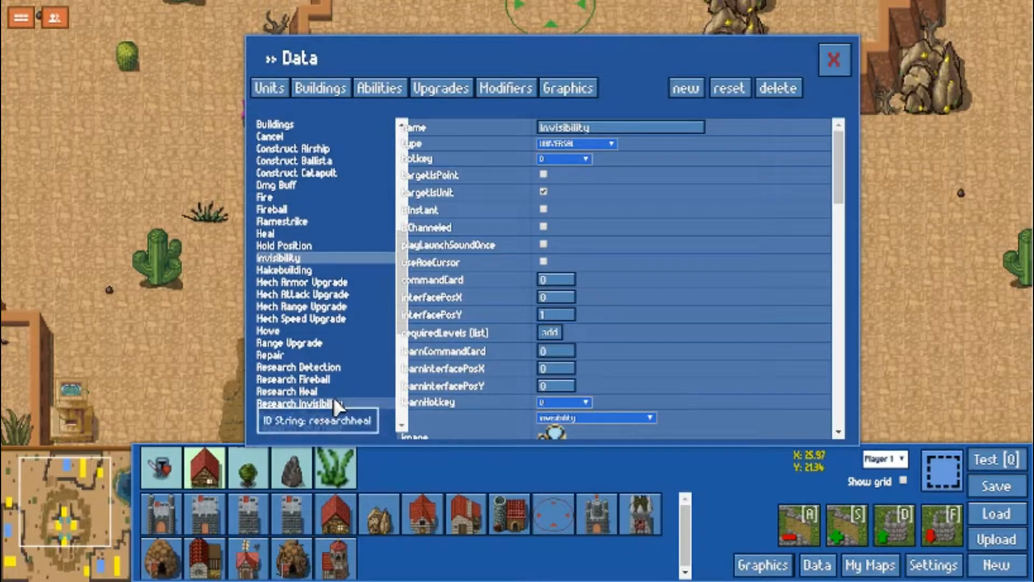
{"action": "scroll", "coordinate": [328, 389], "scroll_direction": "down", "scroll_amount": 4}
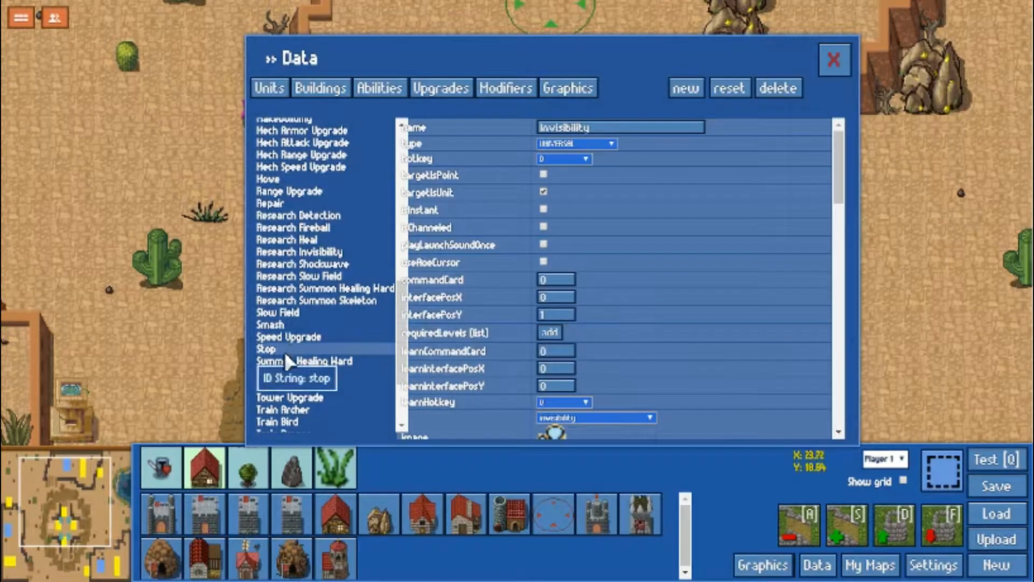
{"action": "left_click", "coordinate": [295, 324]}
{"action": "scroll", "coordinate": [645, 258], "scroll_direction": "down", "scroll_amount": 10}
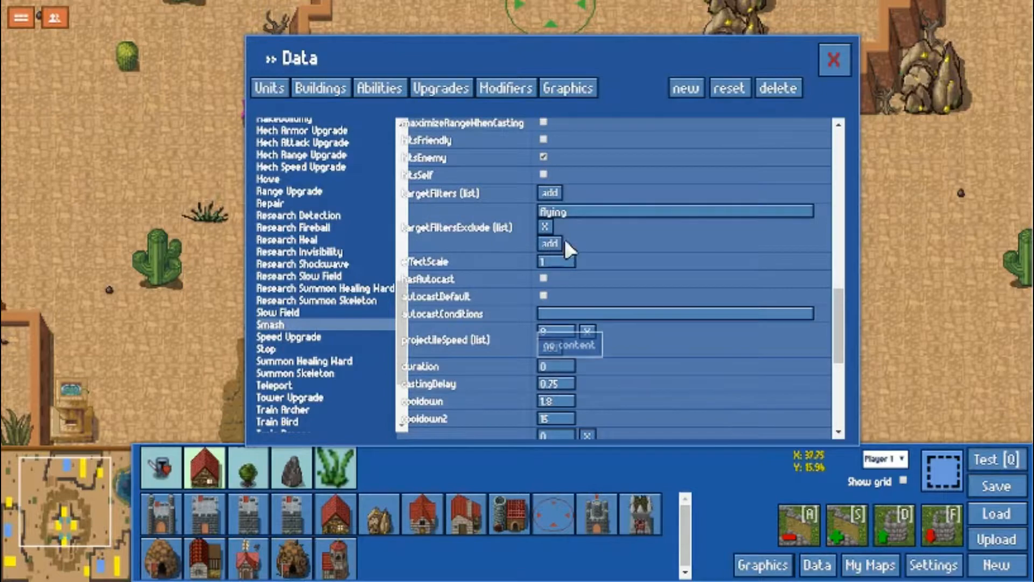
{"action": "mouse_move", "coordinate": [527, 311]}
{"action": "scroll", "coordinate": [661, 395], "scroll_direction": "down", "scroll_amount": 5}
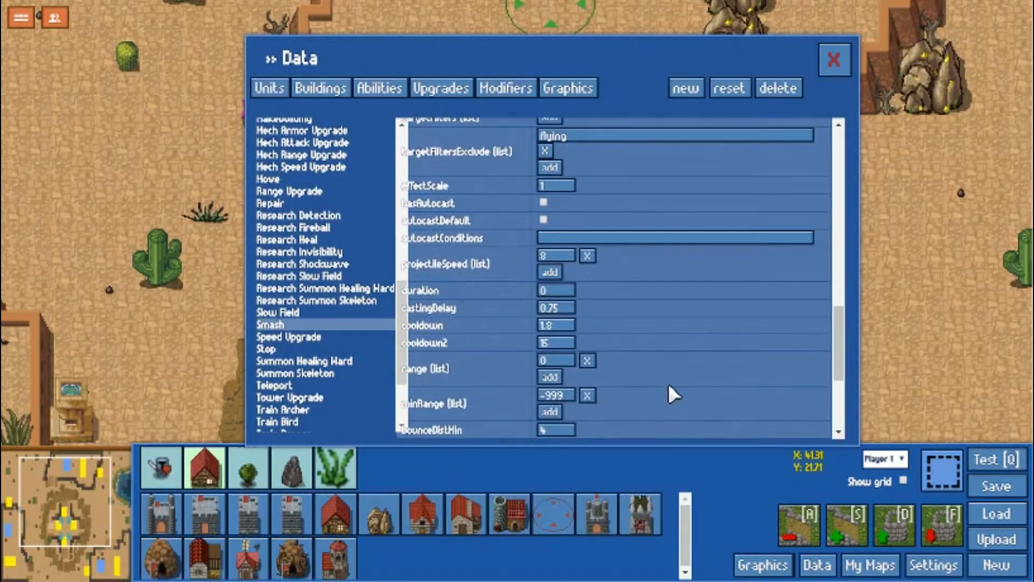
{"action": "scroll", "coordinate": [665, 383], "scroll_direction": "up", "scroll_amount": 6}
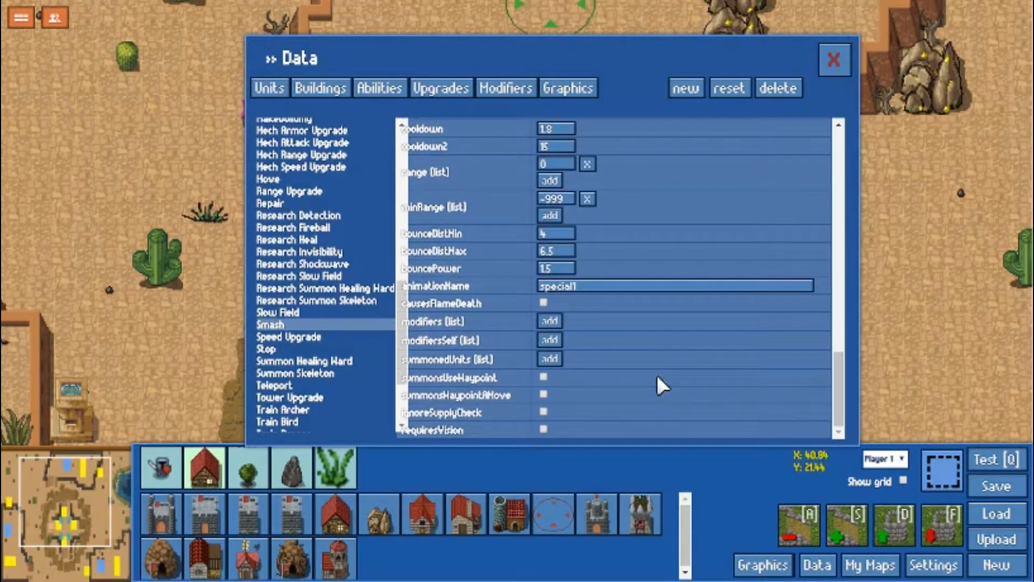
{"action": "scroll", "coordinate": [641, 363], "scroll_direction": "up", "scroll_amount": 3}
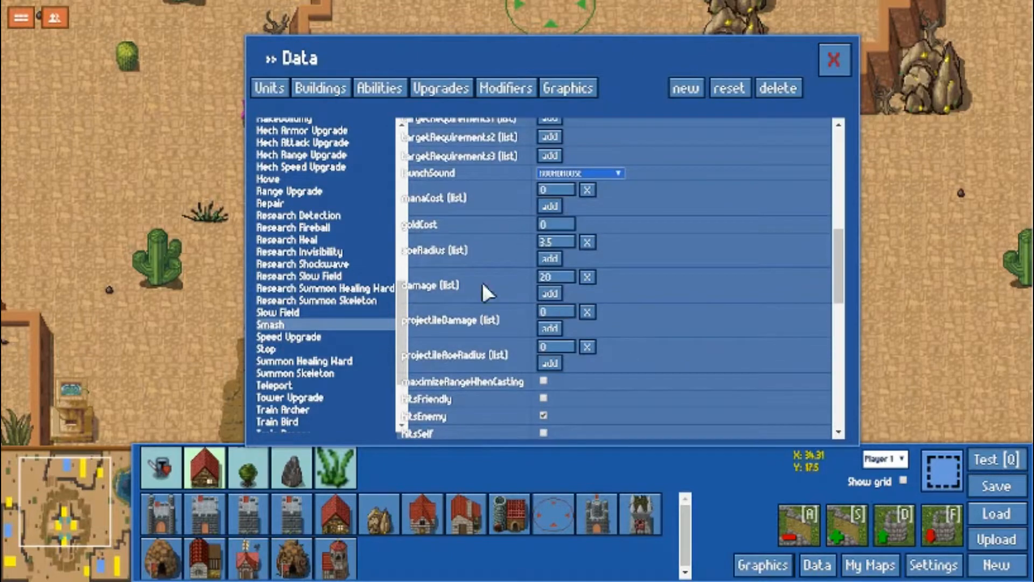
{"action": "scroll", "coordinate": [463, 251], "scroll_direction": "up", "scroll_amount": 2}
{"action": "scroll", "coordinate": [692, 276], "scroll_direction": "up", "scroll_amount": 4}
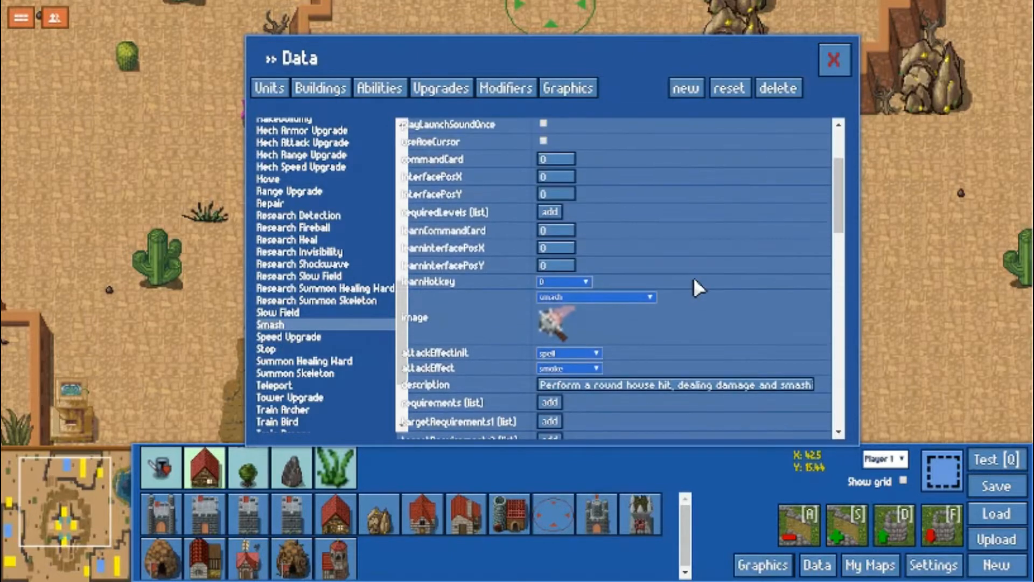
{"action": "scroll", "coordinate": [504, 280], "scroll_direction": "up", "scroll_amount": 1}
Try gold costs of -20 and 20 on the Smash ability and clear the field.
{"action": "scroll", "coordinate": [540, 283], "scroll_direction": "down", "scroll_amount": 6}
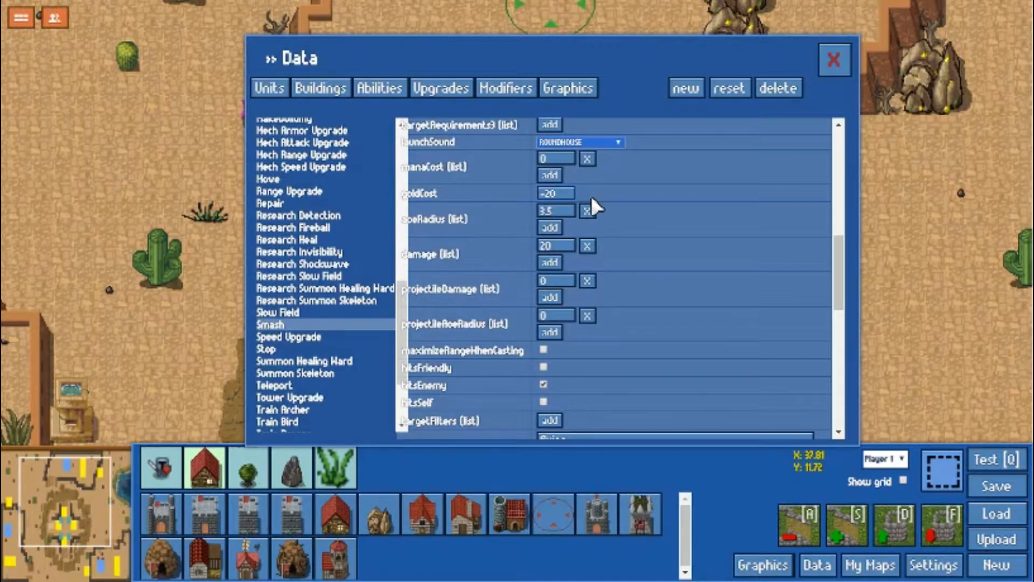
{"action": "key", "text": "BackSpace"}
{"action": "key", "text": "BackSpace"}
{"action": "key", "text": "BackSpace"}
{"action": "type", "text": "20"}
{"action": "key", "text": "BackSpace"}
{"action": "key", "text": "BackSpace"}
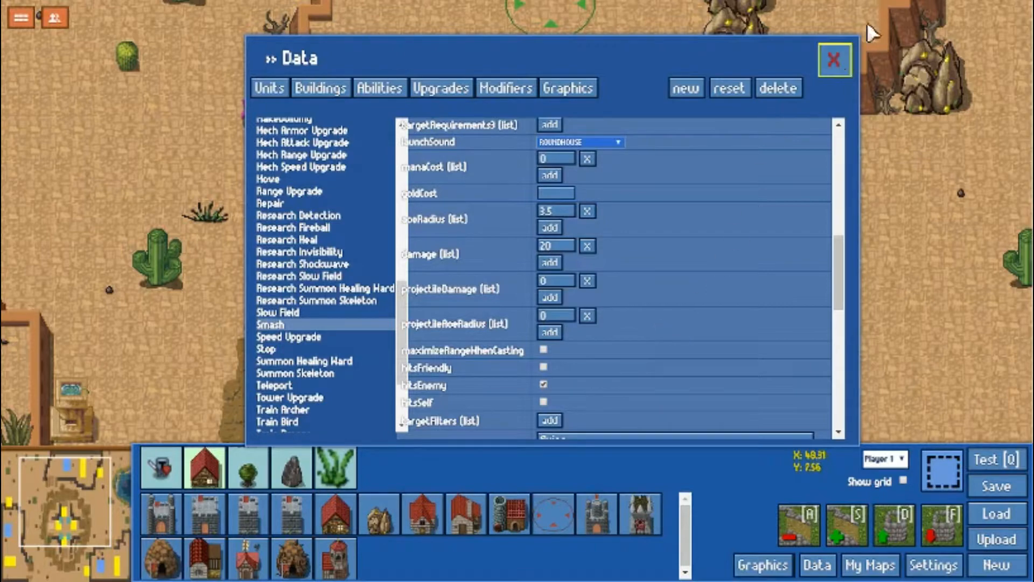
Close the data editor and load another saved map, filtering the map list by "pv".
{"action": "left_click", "coordinate": [833, 59]}
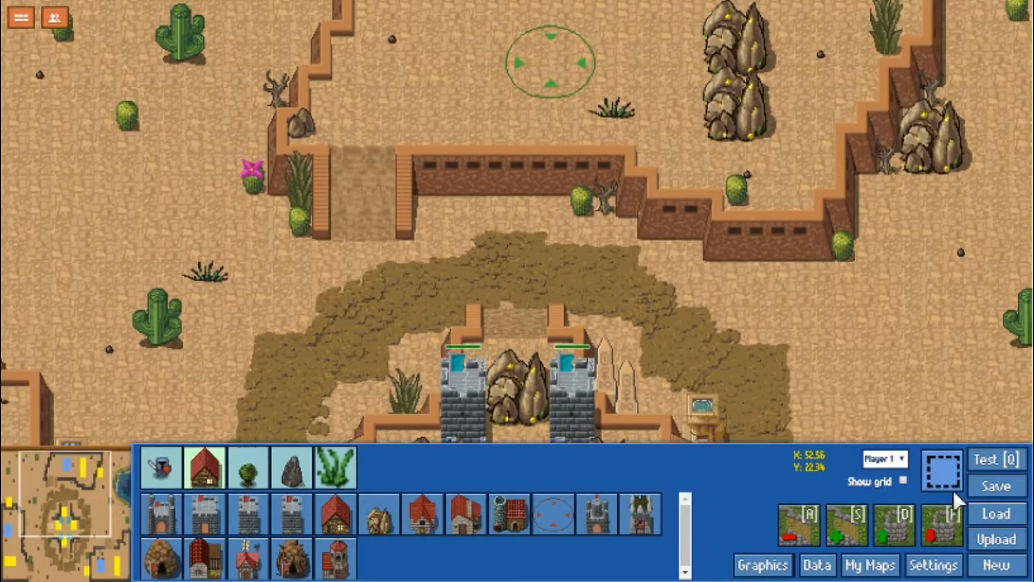
{"action": "left_click", "coordinate": [987, 512]}
{"action": "left_click", "coordinate": [376, 67]}
{"action": "type", "text": "pv"}
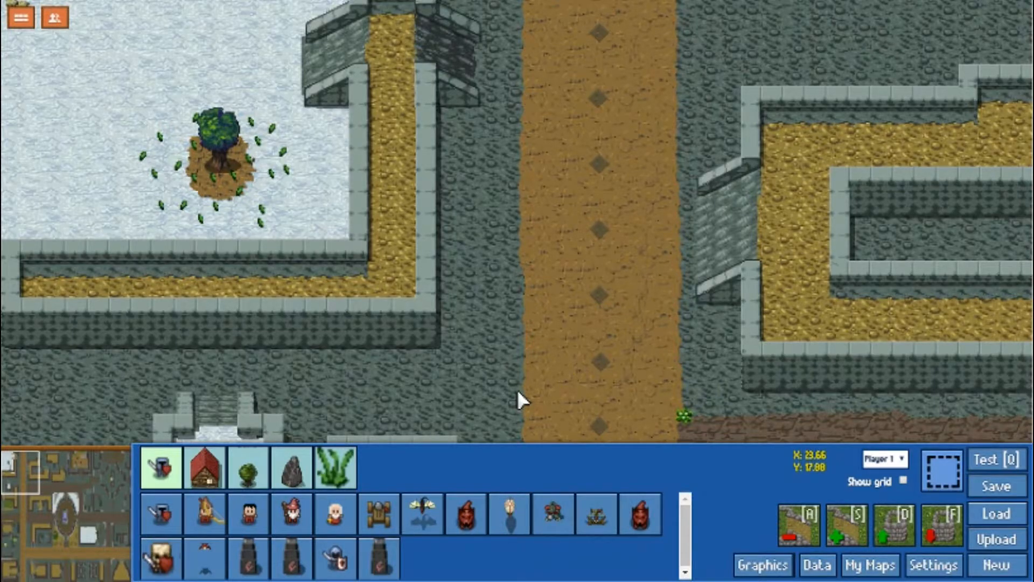
Inspect the Probes, stacked buildings and Healing Wards in the oval courtyard at the map's centre.
{"action": "left_click_drag", "start_coordinate": [75, 487], "coordinate": [68, 513]}
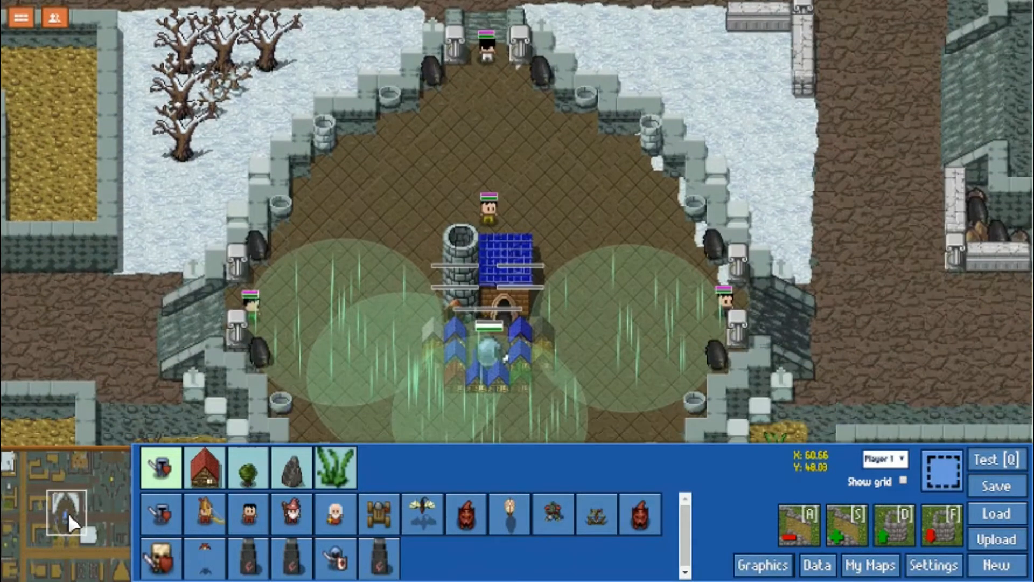
{"action": "left_click", "coordinate": [491, 214]}
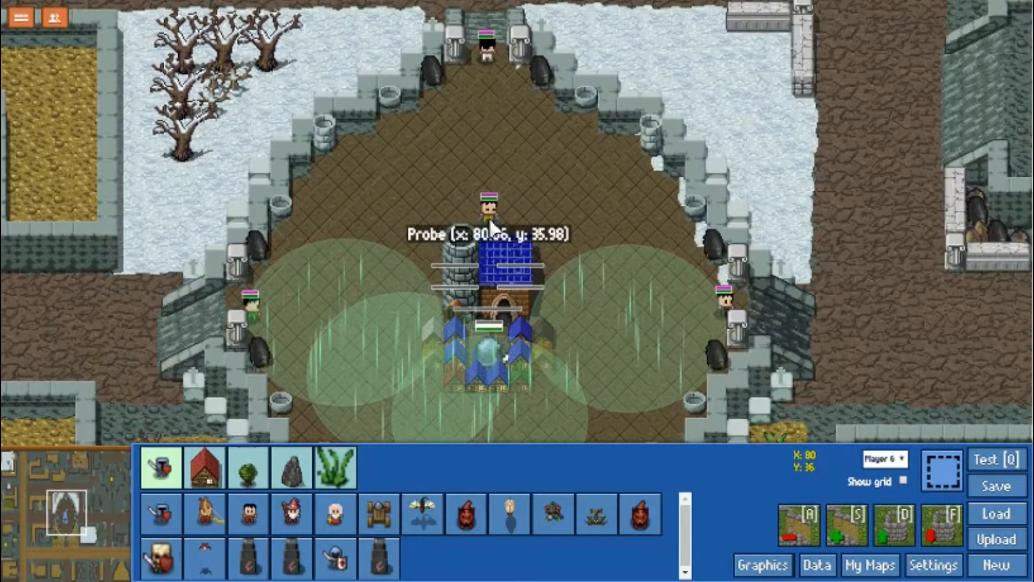
{"action": "mouse_move", "coordinate": [531, 1]}
{"action": "left_click_drag", "start_coordinate": [550, 254], "coordinate": [321, 335]}
{"action": "mouse_move", "coordinate": [420, 578]}
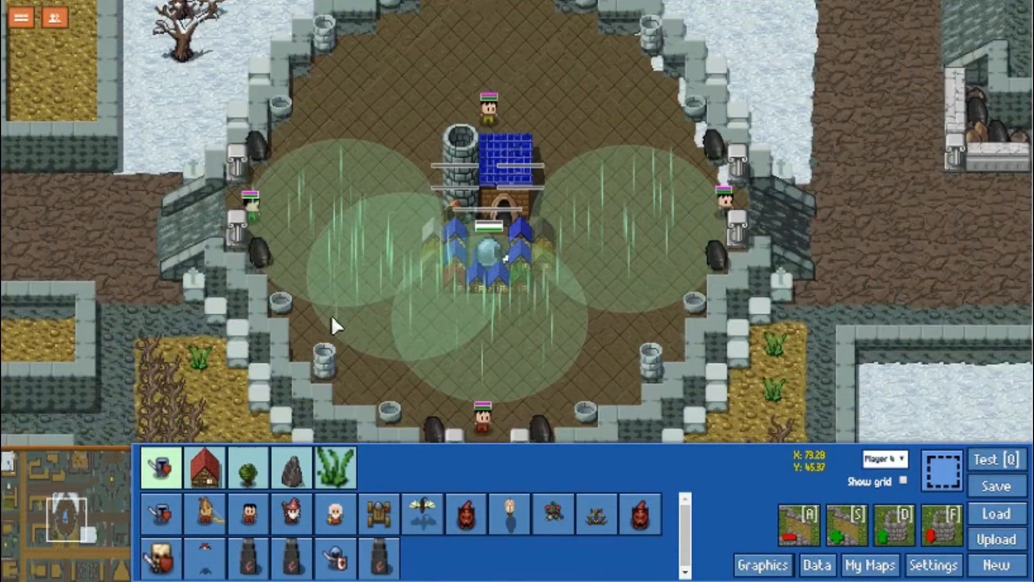
{"action": "left_click", "coordinate": [260, 213]}
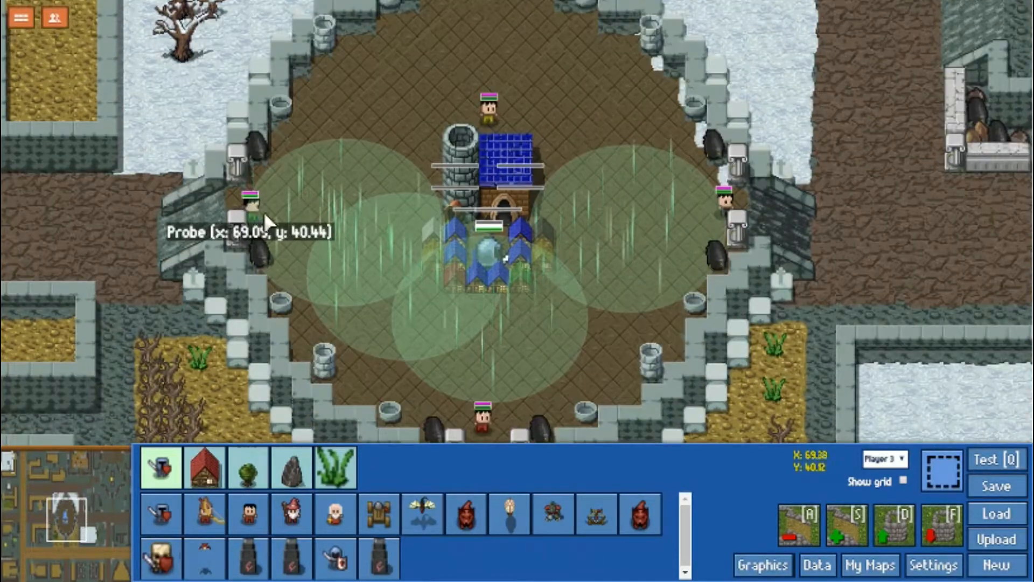
{"action": "left_click", "coordinate": [496, 178]}
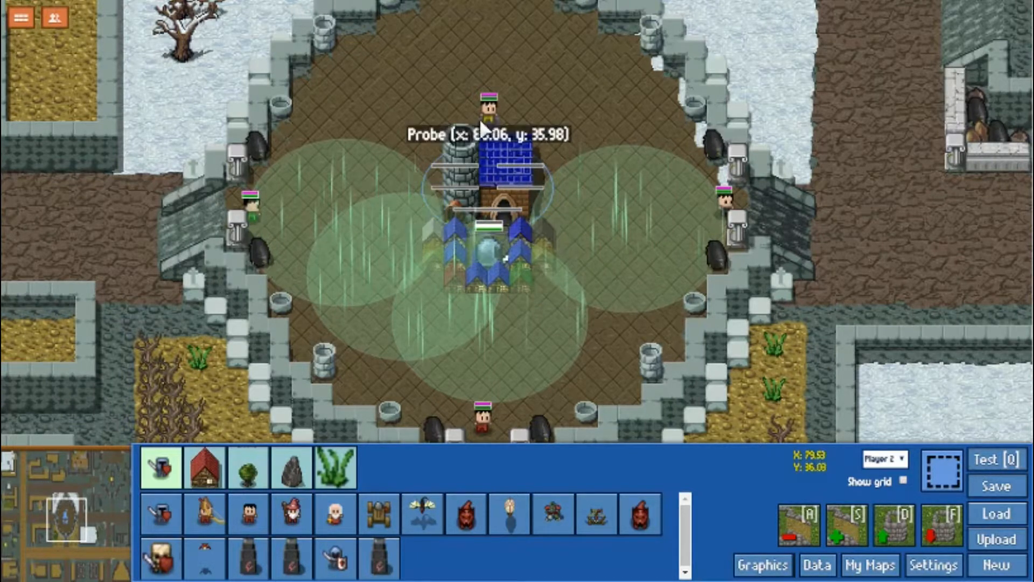
{"action": "left_click", "coordinate": [639, 227]}
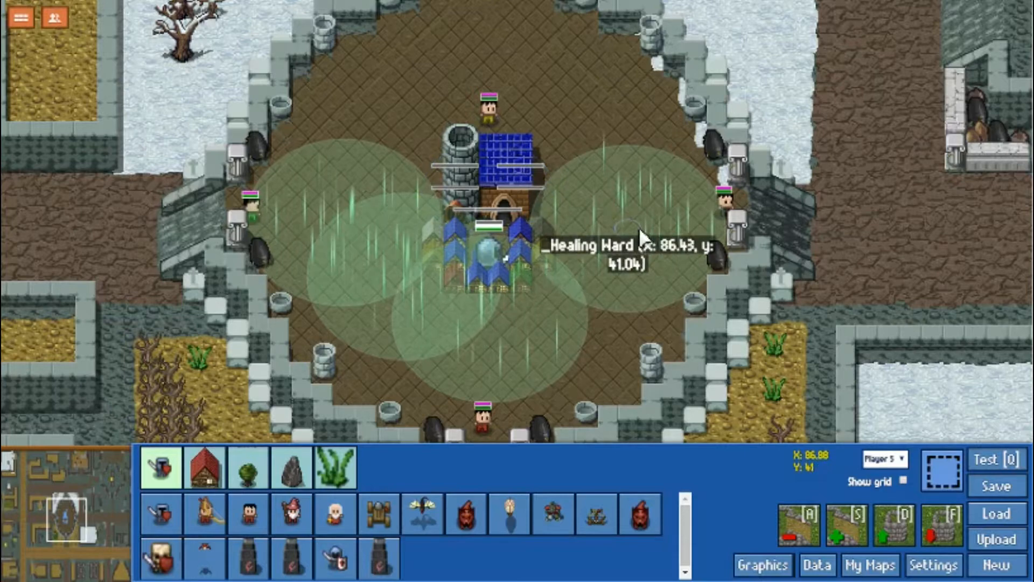
Open the data editor and examine the Zealot unit's hit points, mana, weapon, size, image and command fields, moving the window aside.
{"action": "left_click", "coordinate": [816, 561]}
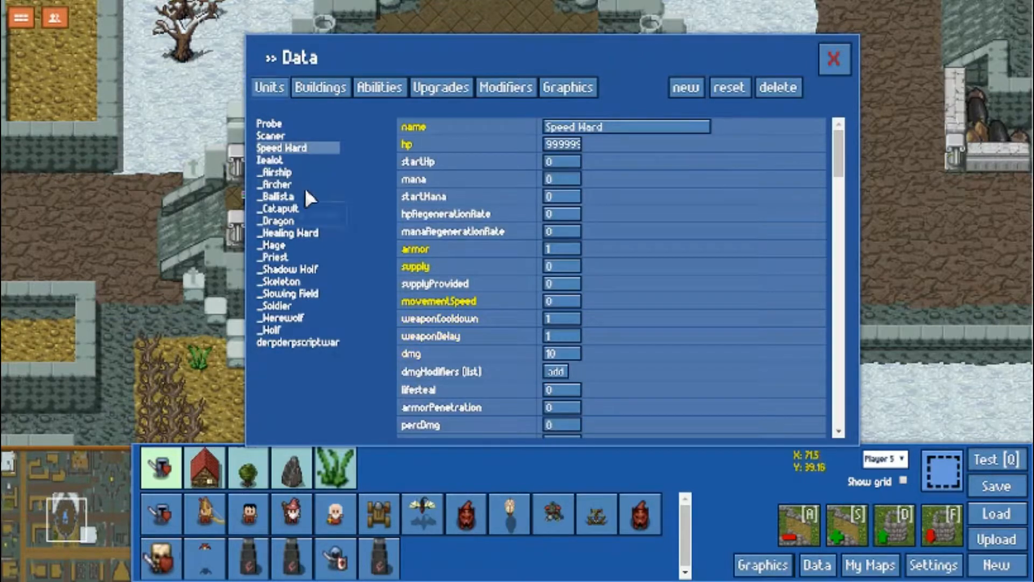
{"action": "left_click", "coordinate": [305, 160]}
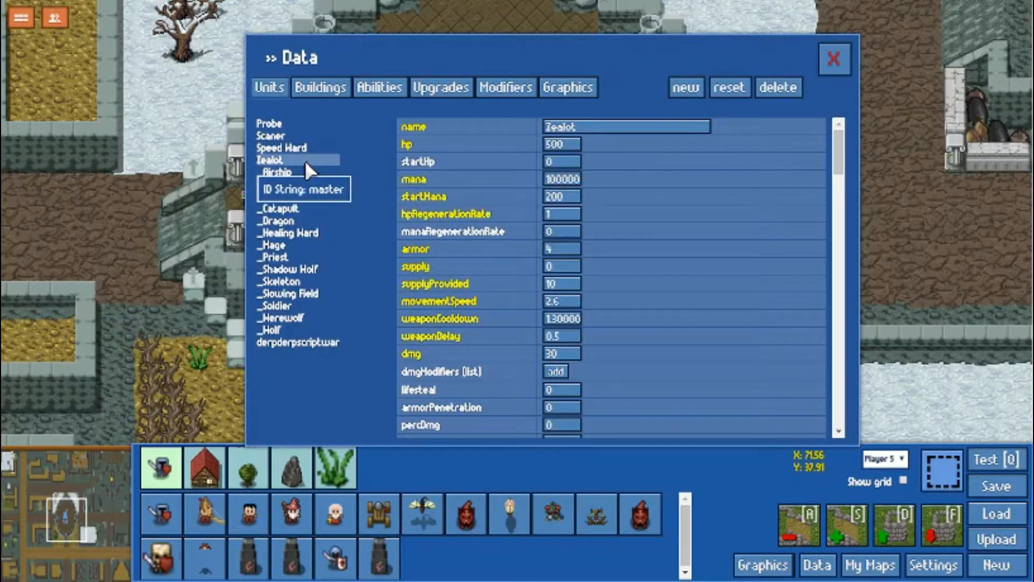
{"action": "mouse_move", "coordinate": [457, 143]}
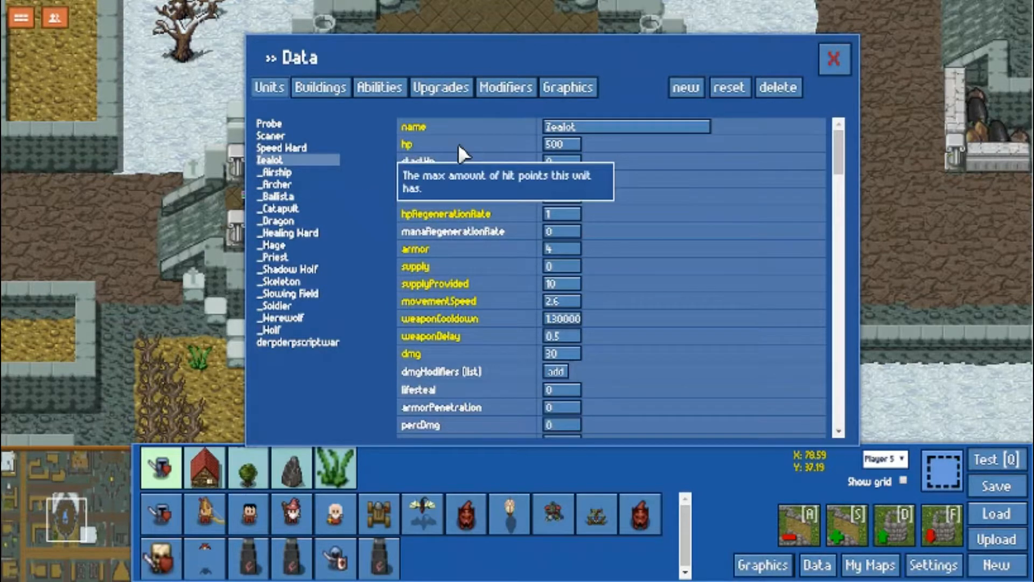
{"action": "mouse_move", "coordinate": [501, 159]}
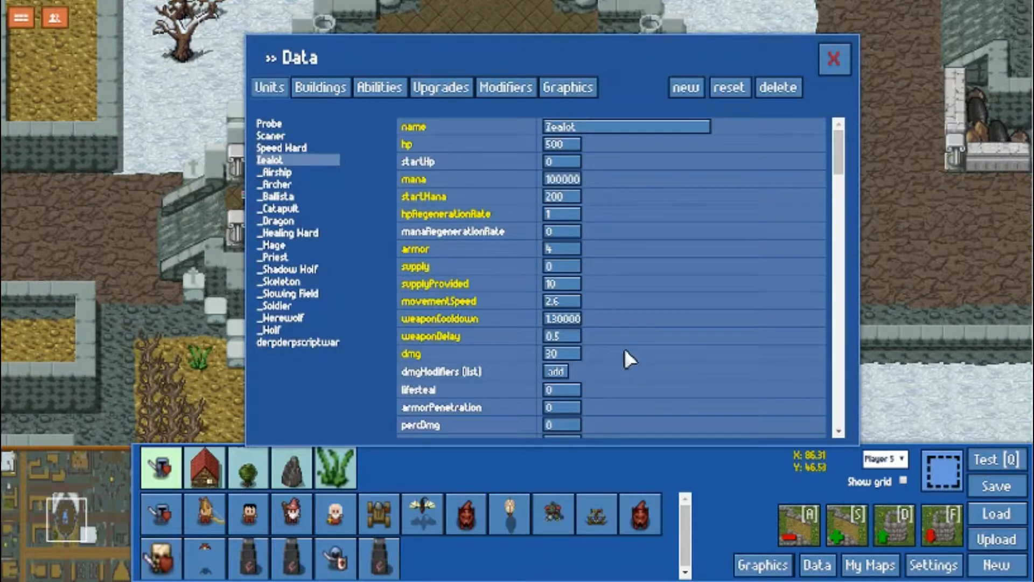
{"action": "scroll", "coordinate": [617, 369], "scroll_direction": "down", "scroll_amount": 2}
{"action": "scroll", "coordinate": [618, 365], "scroll_direction": "down", "scroll_amount": 6}
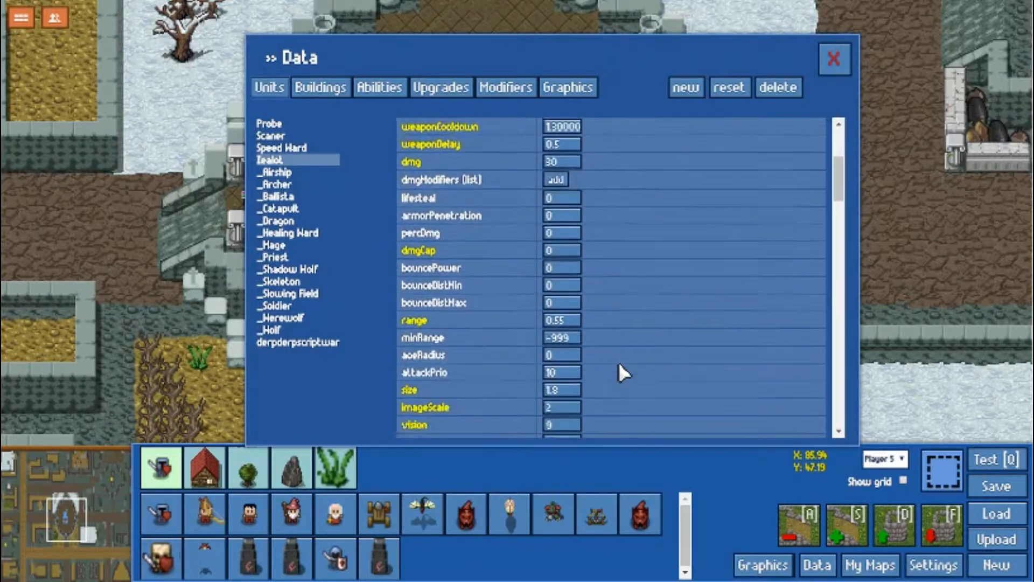
{"action": "scroll", "coordinate": [670, 347], "scroll_direction": "down", "scroll_amount": 2}
{"action": "left_click_drag", "start_coordinate": [646, 80], "coordinate": [878, 62]}
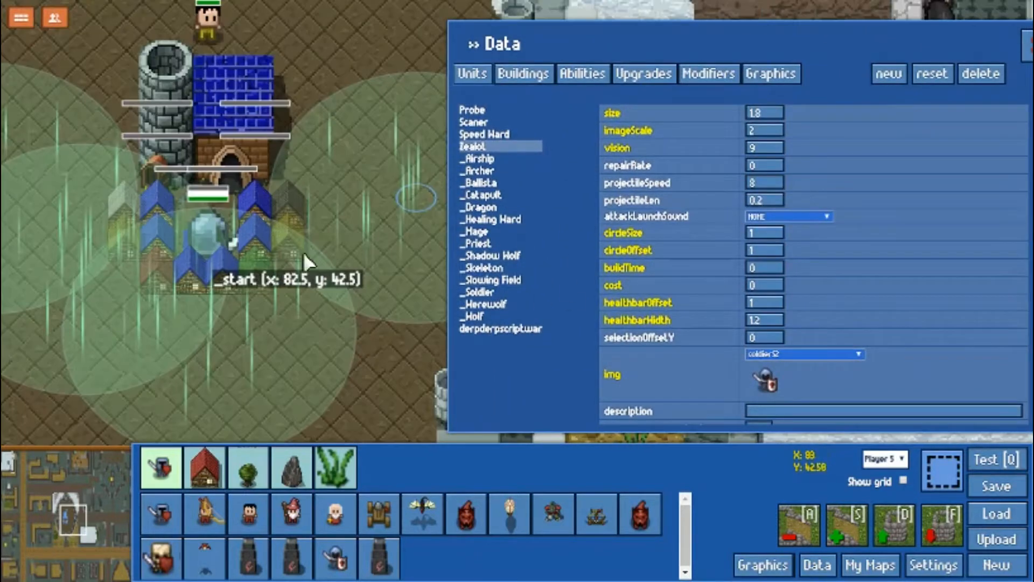
{"action": "scroll", "coordinate": [840, 304], "scroll_direction": "down", "scroll_amount": 3}
{"action": "scroll", "coordinate": [848, 299], "scroll_direction": "down", "scroll_amount": 8}
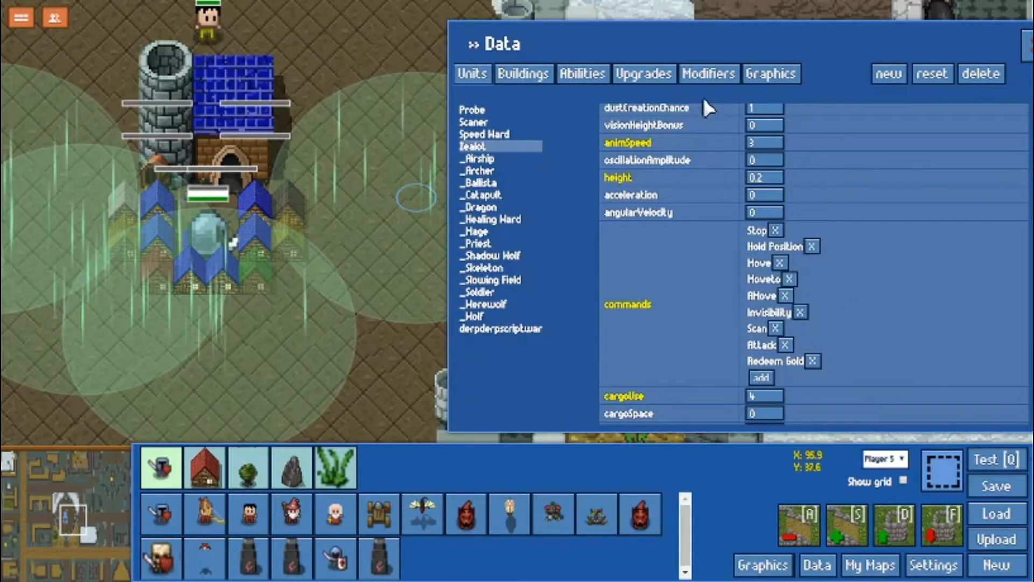
Find the Invisibility ability and examine its targeting, description, requirement, cost, cooldown and range fields.
{"action": "left_click", "coordinate": [577, 74]}
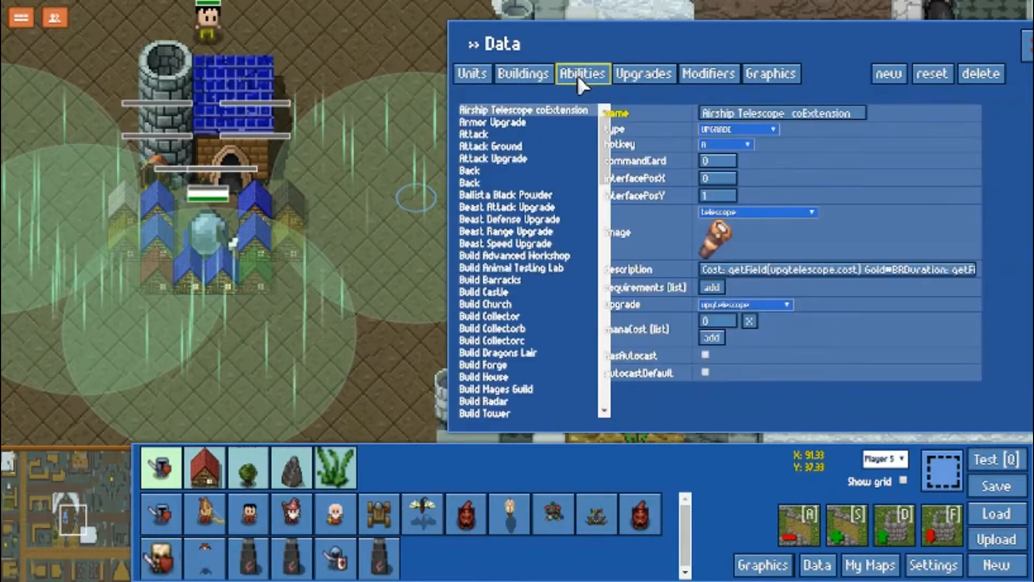
{"action": "scroll", "coordinate": [535, 312], "scroll_direction": "down", "scroll_amount": 2}
{"action": "scroll", "coordinate": [535, 312], "scroll_direction": "down", "scroll_amount": 8}
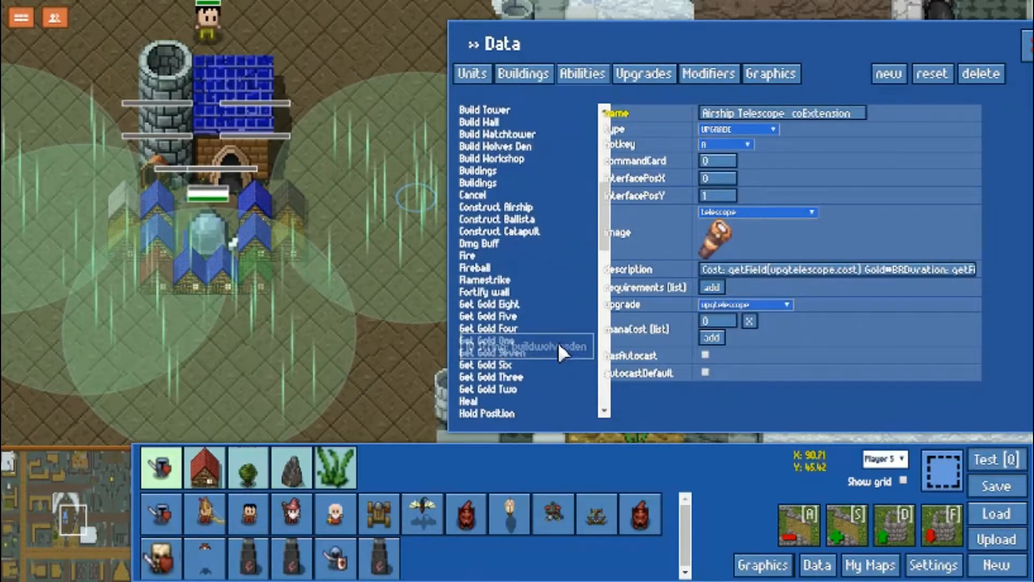
{"action": "scroll", "coordinate": [527, 228], "scroll_direction": "up", "scroll_amount": 3}
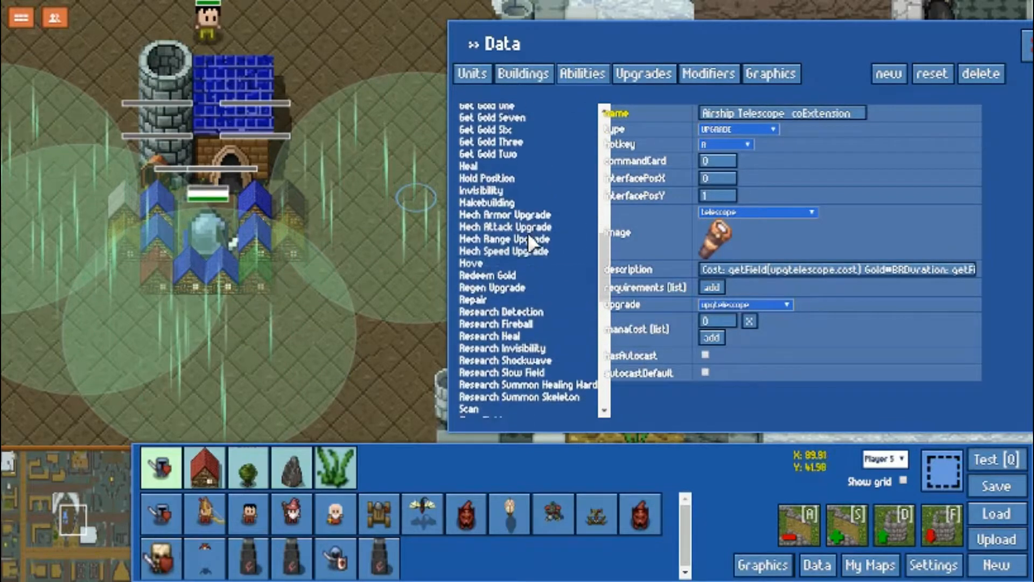
{"action": "left_click", "coordinate": [512, 199]}
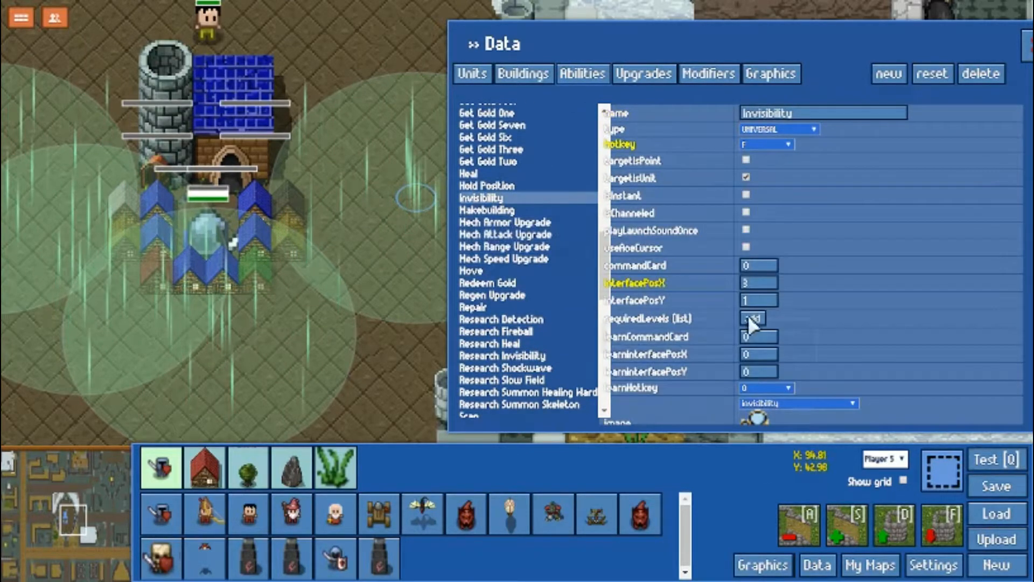
{"action": "scroll", "coordinate": [788, 306], "scroll_direction": "down", "scroll_amount": 3}
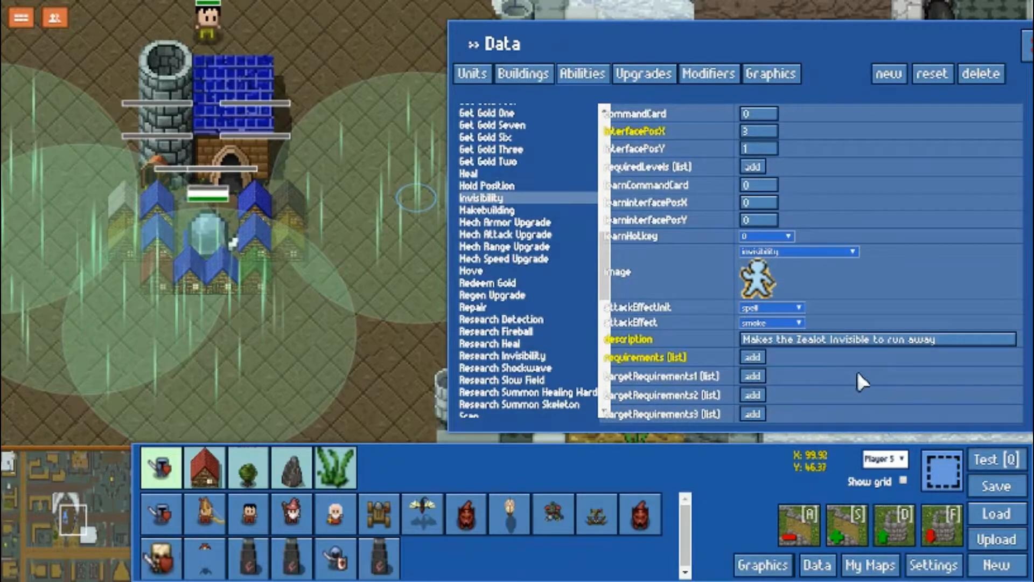
{"action": "scroll", "coordinate": [825, 364], "scroll_direction": "up", "scroll_amount": 3}
{"action": "scroll", "coordinate": [819, 360], "scroll_direction": "down", "scroll_amount": 5}
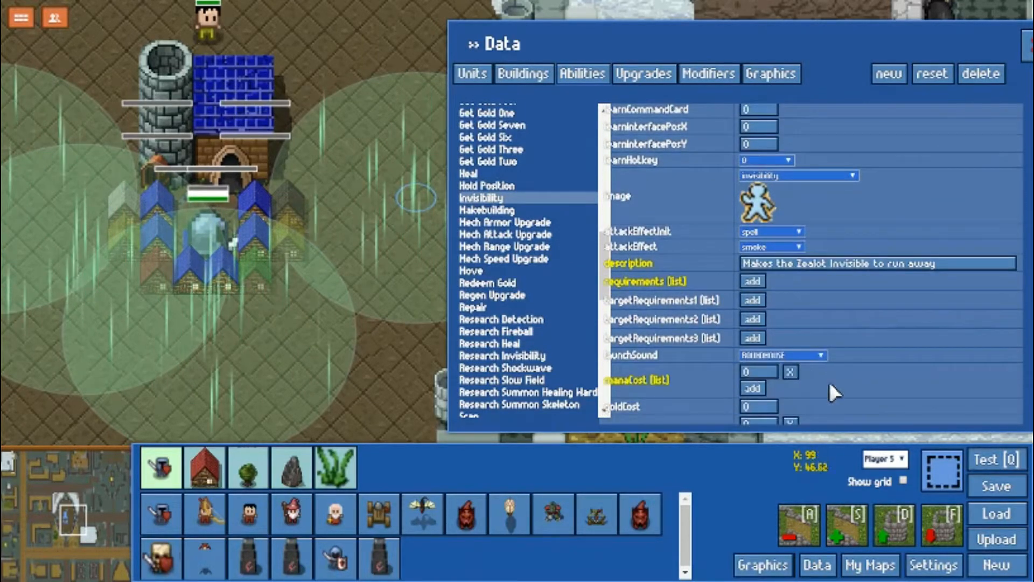
{"action": "scroll", "coordinate": [829, 382], "scroll_direction": "down", "scroll_amount": 1}
{"action": "scroll", "coordinate": [836, 371], "scroll_direction": "down", "scroll_amount": 3}
{"action": "scroll", "coordinate": [837, 375], "scroll_direction": "down", "scroll_amount": 4}
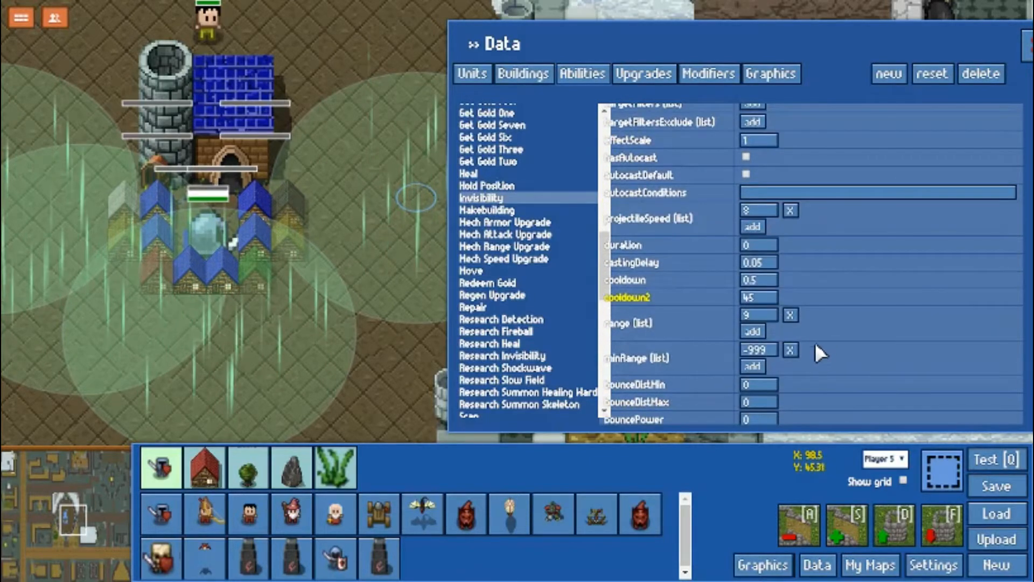
{"action": "scroll", "coordinate": [819, 352], "scroll_direction": "down", "scroll_amount": 4}
{"action": "scroll", "coordinate": [797, 353], "scroll_direction": "up", "scroll_amount": 12}
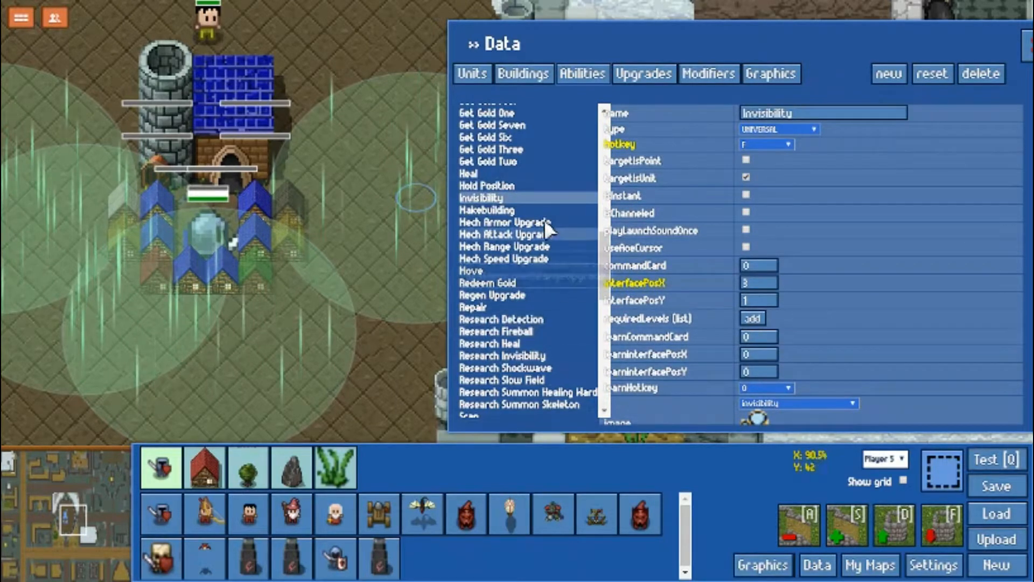
Open the Attack ability and check its mana cost field.
{"action": "scroll", "coordinate": [535, 228], "scroll_direction": "up", "scroll_amount": 10}
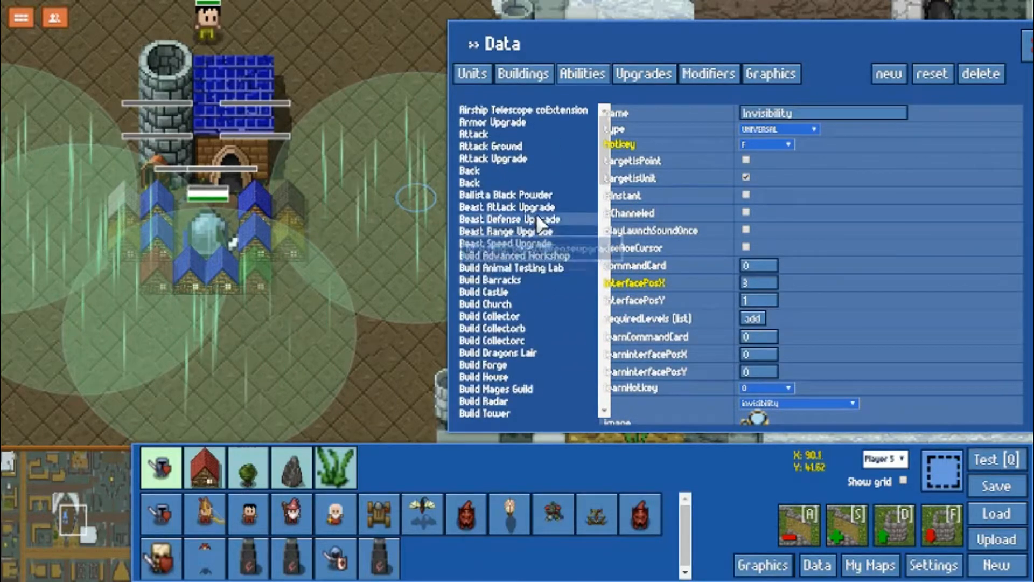
{"action": "left_click", "coordinate": [509, 133]}
{"action": "mouse_move", "coordinate": [642, 318]}
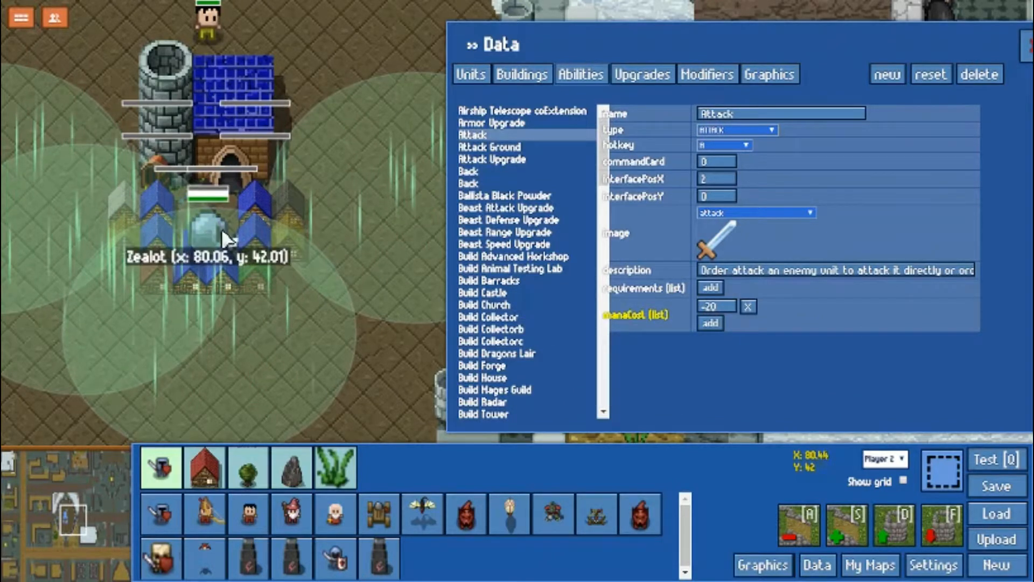
Find the Redeem Gold ability and examine its targeting, description, mana cost and gold cost fields.
{"action": "scroll", "coordinate": [528, 315], "scroll_direction": "down", "scroll_amount": 5}
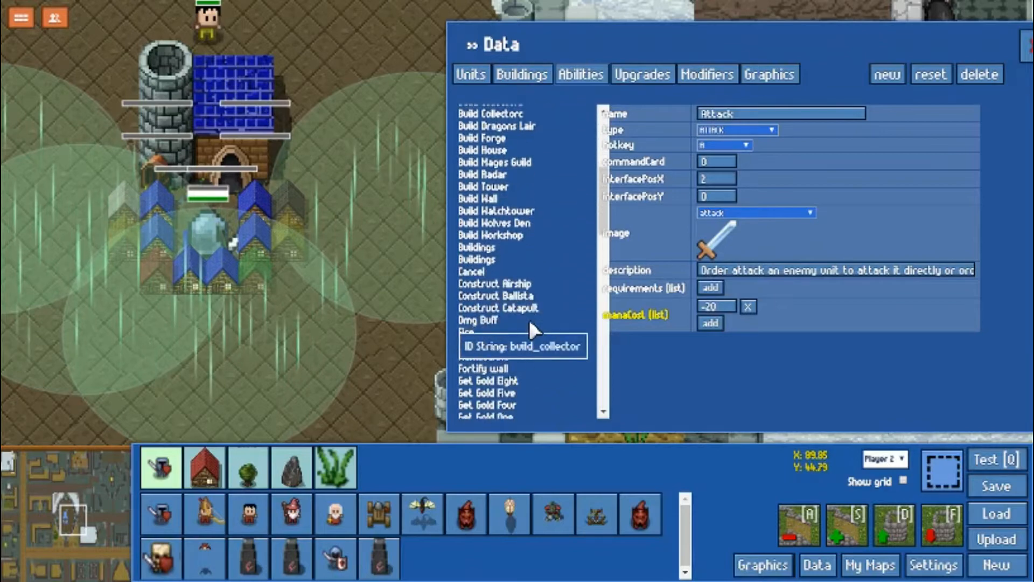
{"action": "scroll", "coordinate": [547, 369], "scroll_direction": "down", "scroll_amount": 2}
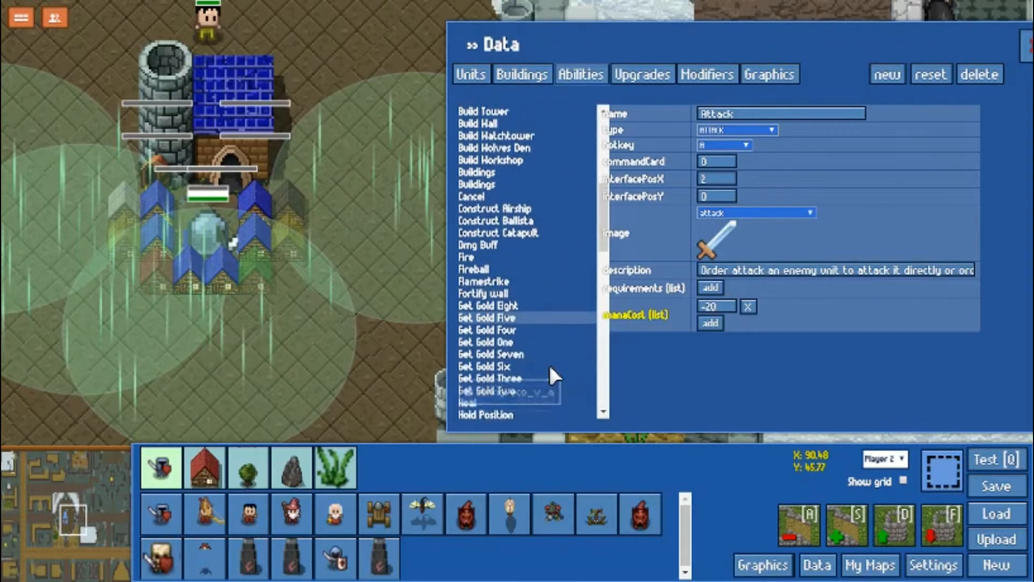
{"action": "scroll", "coordinate": [549, 331], "scroll_direction": "down", "scroll_amount": 10}
{"action": "scroll", "coordinate": [545, 332], "scroll_direction": "down", "scroll_amount": 1}
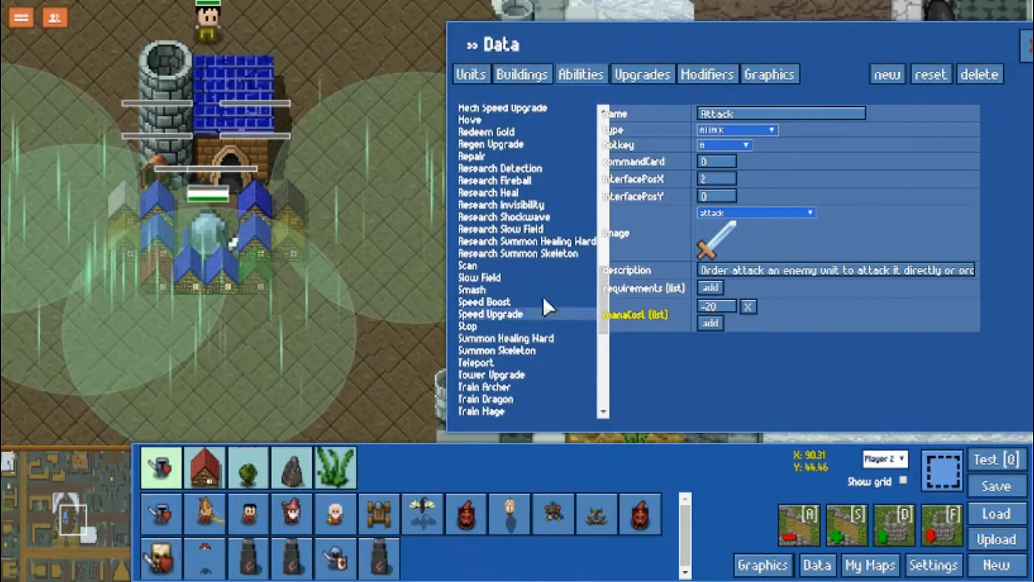
{"action": "left_click", "coordinate": [508, 131]}
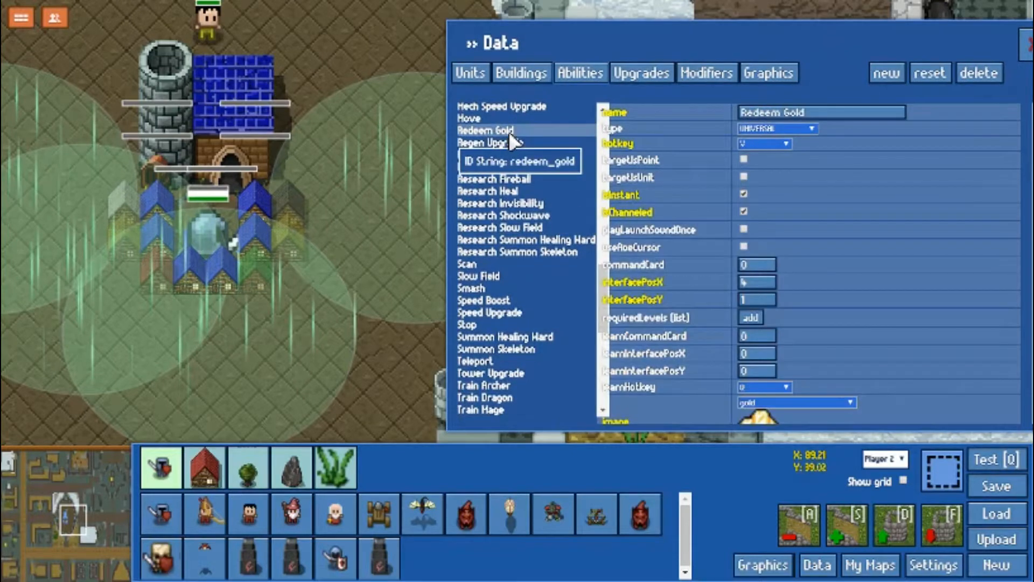
{"action": "scroll", "coordinate": [785, 299], "scroll_direction": "down", "scroll_amount": 5}
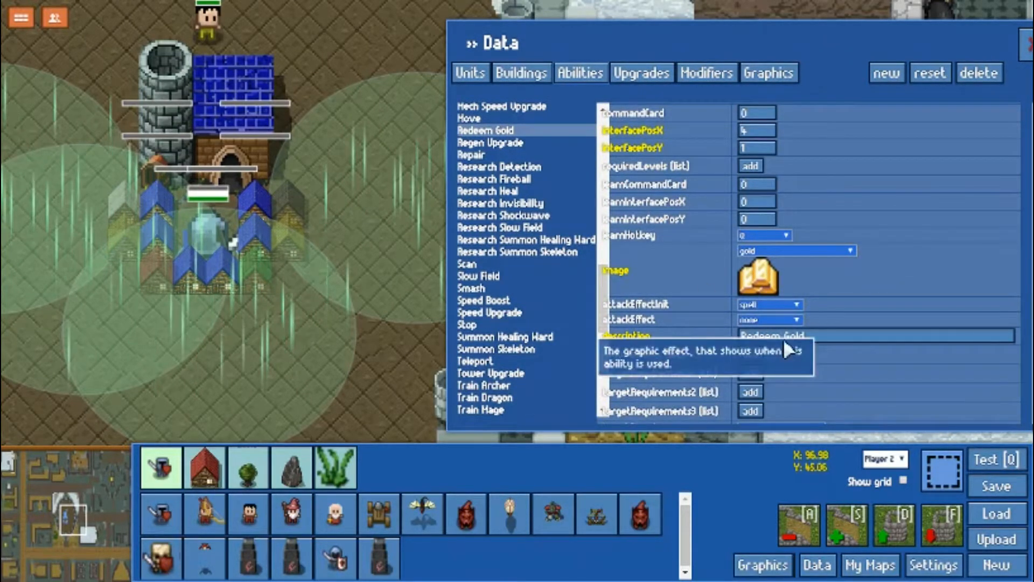
{"action": "scroll", "coordinate": [827, 342], "scroll_direction": "down", "scroll_amount": 3}
{"action": "scroll", "coordinate": [700, 334], "scroll_direction": "down", "scroll_amount": 3}
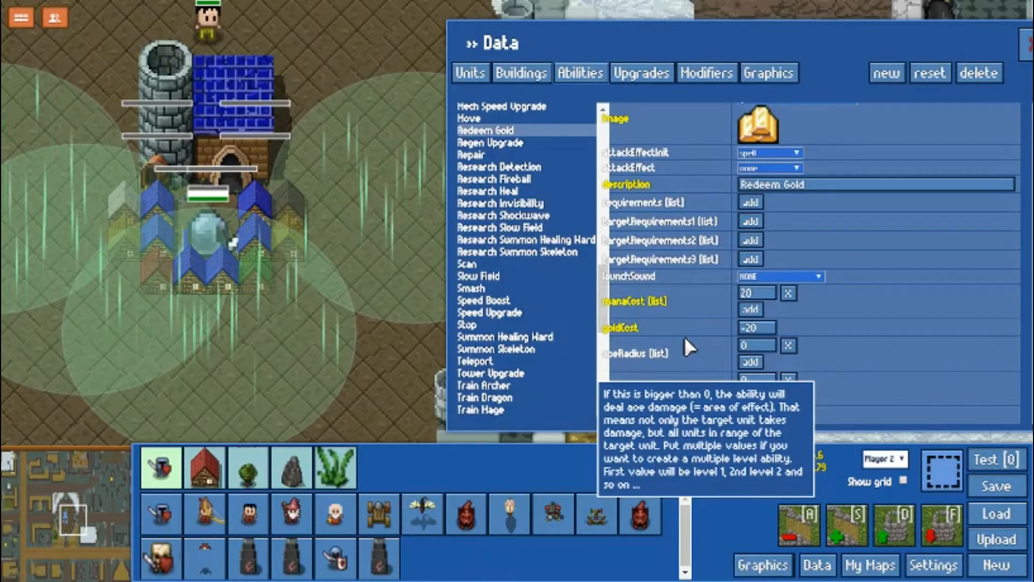
Open the Scan ability and examine its point targeting, launch sound, cooldown, range and summoned units fields.
{"action": "left_click", "coordinate": [510, 262]}
{"action": "scroll", "coordinate": [909, 337], "scroll_direction": "up", "scroll_amount": 5}
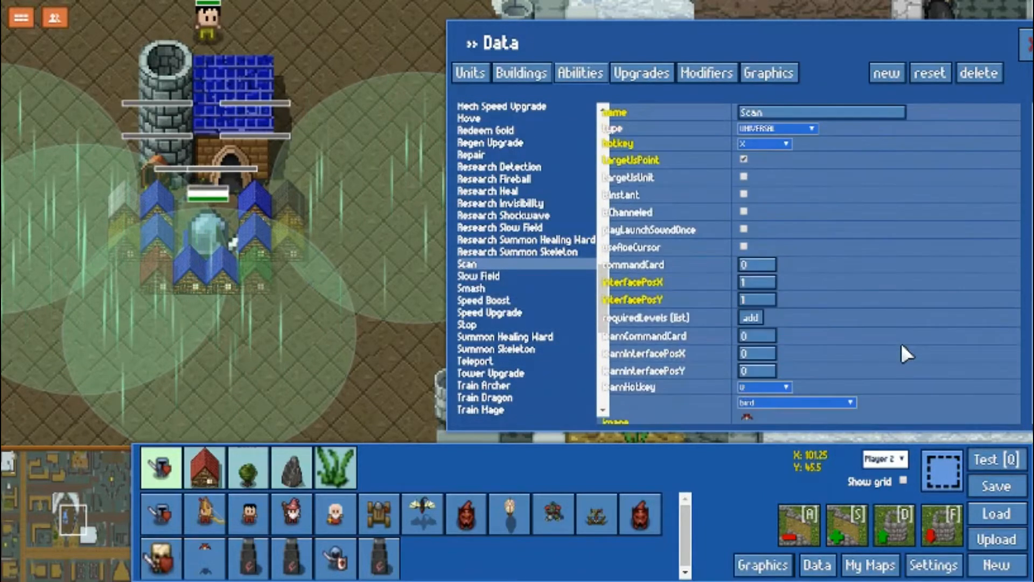
{"action": "scroll", "coordinate": [662, 342], "scroll_direction": "down", "scroll_amount": 3}
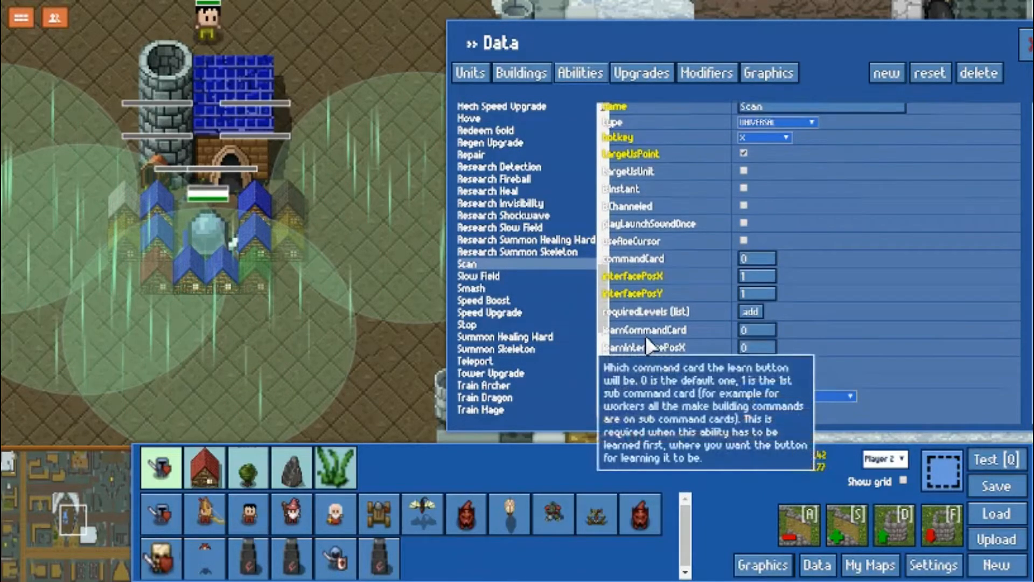
{"action": "scroll", "coordinate": [693, 355], "scroll_direction": "down", "scroll_amount": 3}
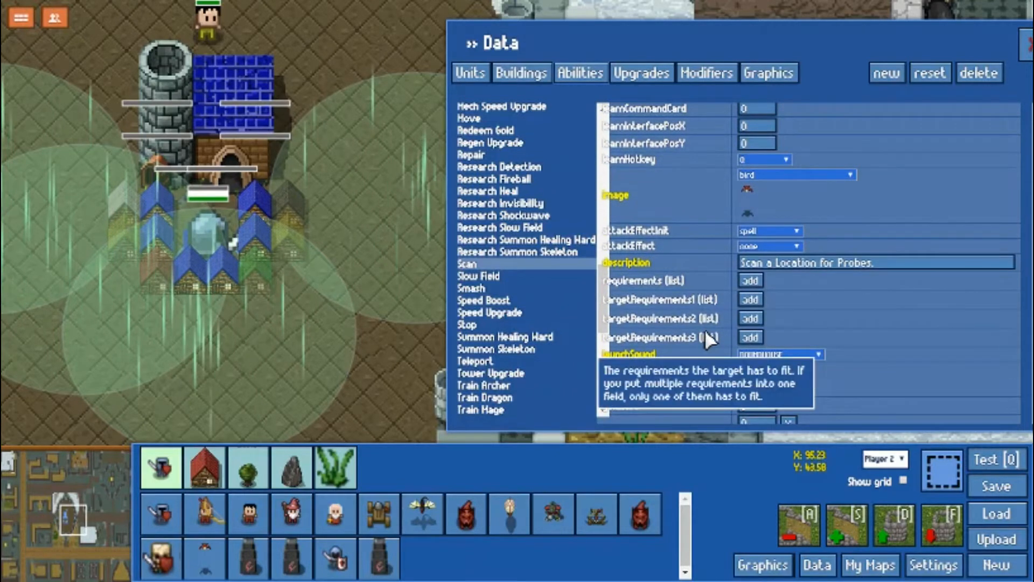
{"action": "scroll", "coordinate": [693, 333], "scroll_direction": "down", "scroll_amount": 2}
{"action": "scroll", "coordinate": [700, 318], "scroll_direction": "down", "scroll_amount": 10}
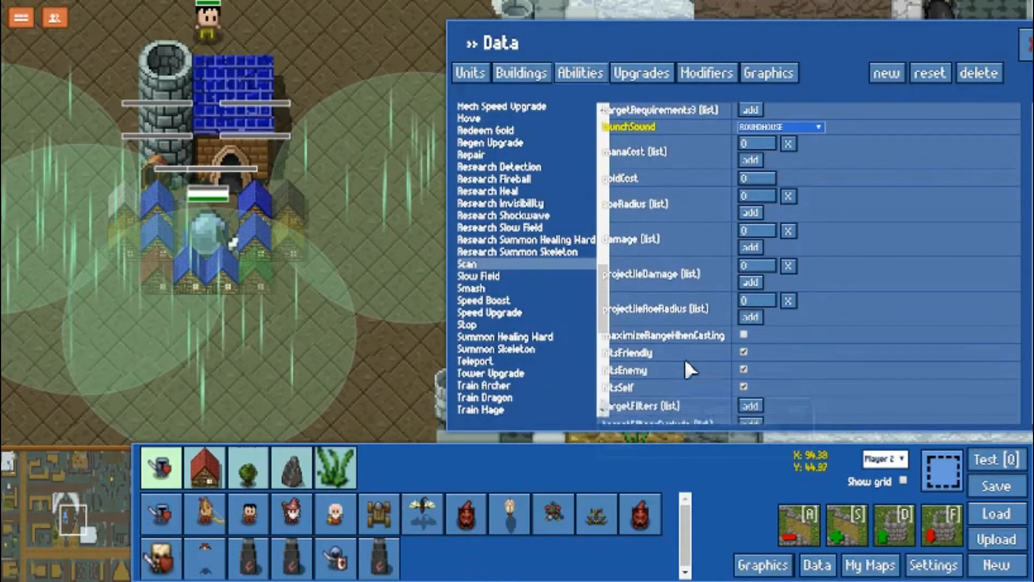
{"action": "scroll", "coordinate": [696, 371], "scroll_direction": "down", "scroll_amount": 7}
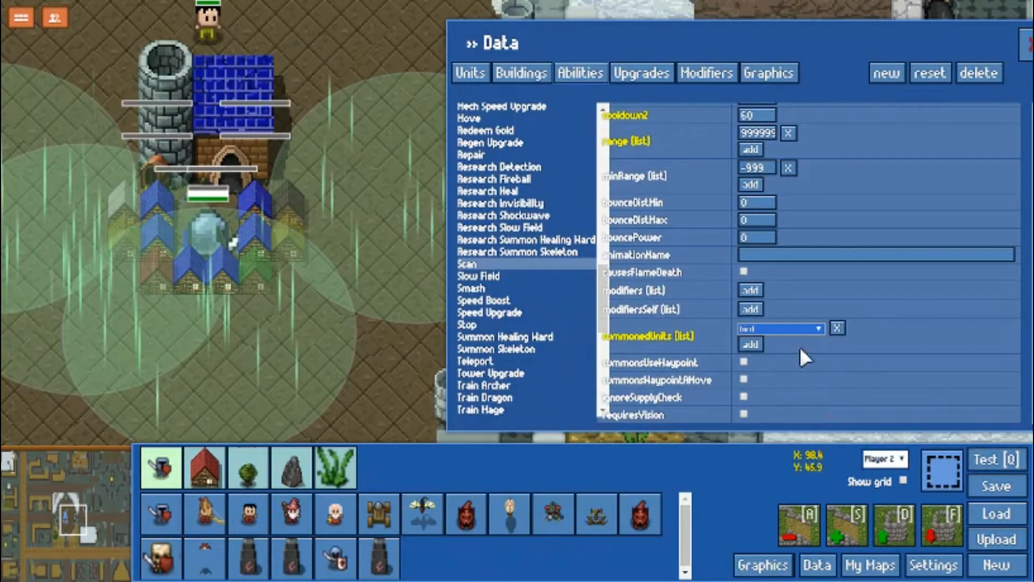
{"action": "scroll", "coordinate": [705, 372], "scroll_direction": "up", "scroll_amount": 4}
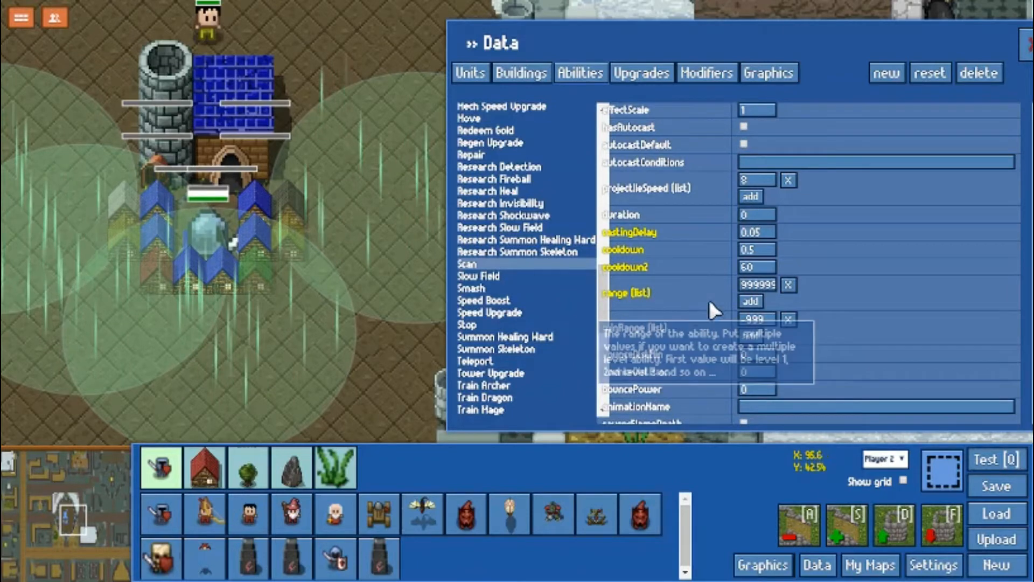
{"action": "scroll", "coordinate": [849, 329], "scroll_direction": "up", "scroll_amount": 6}
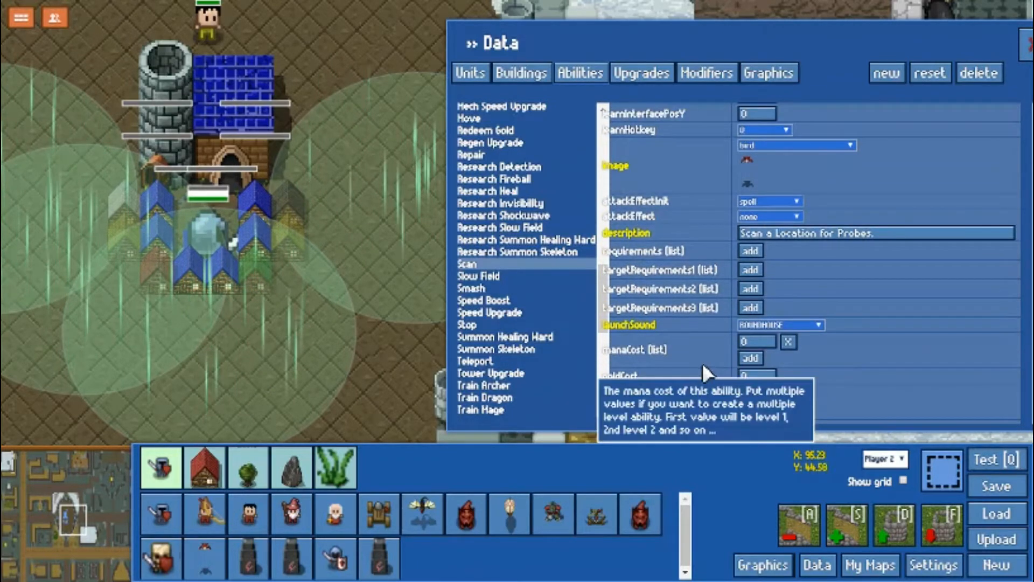
{"action": "scroll", "coordinate": [673, 347], "scroll_direction": "up", "scroll_amount": 5}
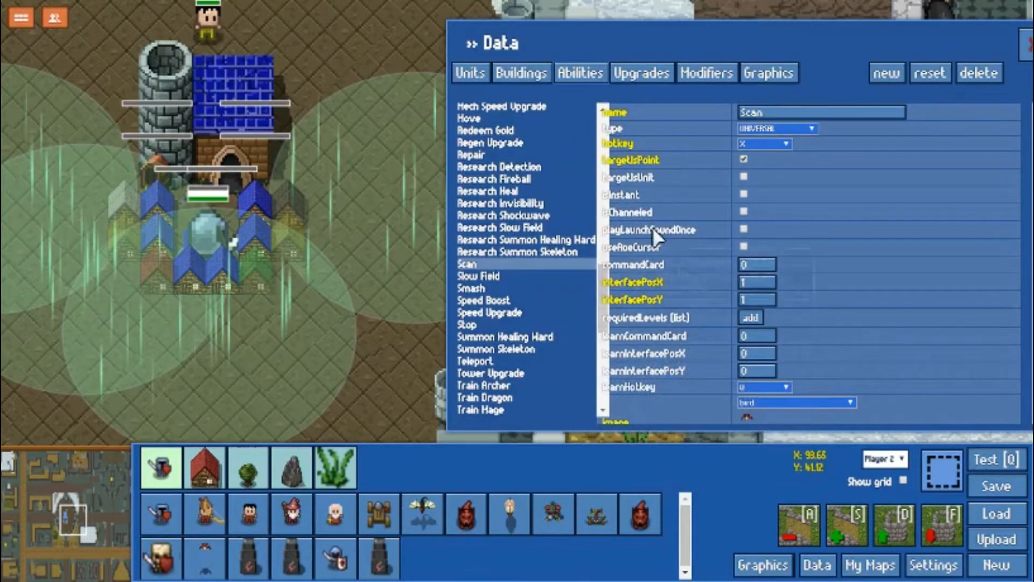
Open the Scaner unit and examine its hit points, movement speed, vision, image and description fields.
{"action": "left_click", "coordinate": [466, 81]}
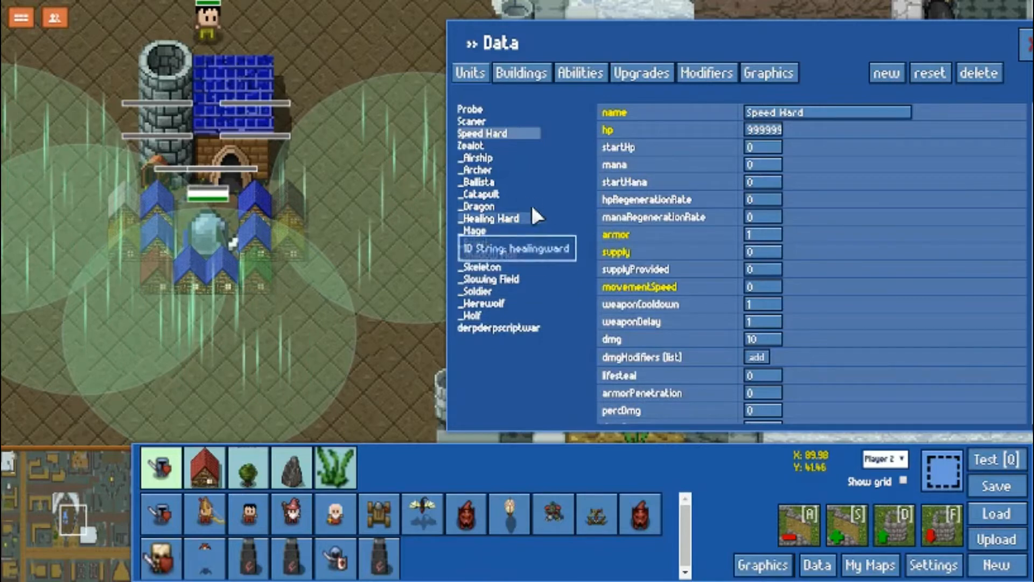
{"action": "left_click", "coordinate": [483, 118]}
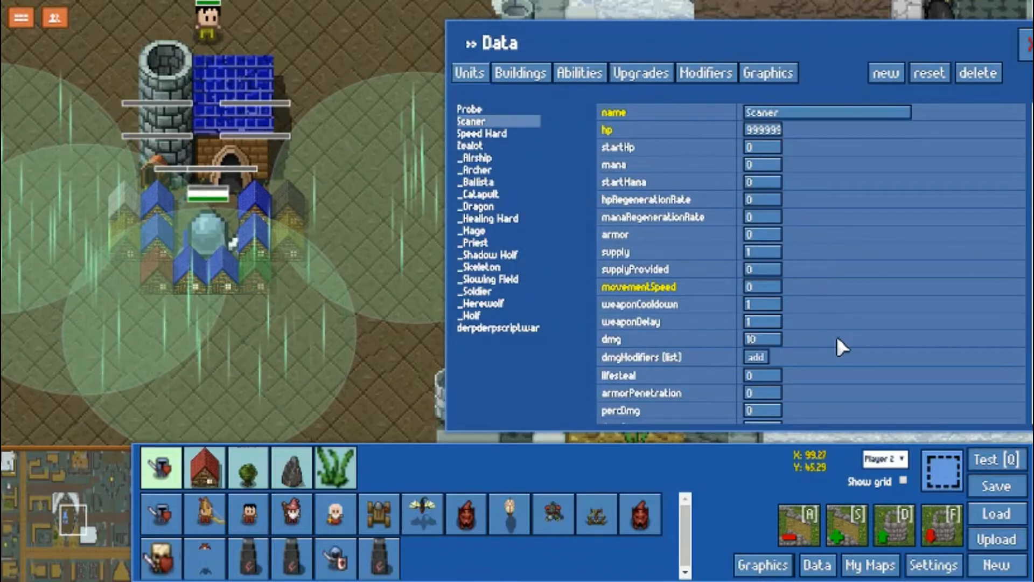
{"action": "scroll", "coordinate": [820, 321], "scroll_direction": "down", "scroll_amount": 5}
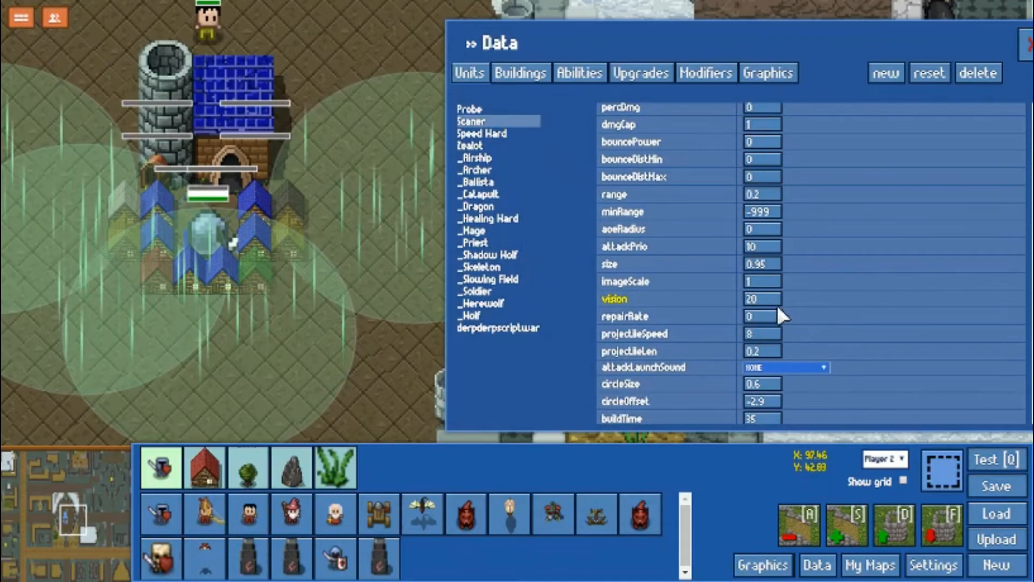
{"action": "scroll", "coordinate": [786, 305], "scroll_direction": "down", "scroll_amount": 5}
{"action": "scroll", "coordinate": [790, 323], "scroll_direction": "down", "scroll_amount": 10}
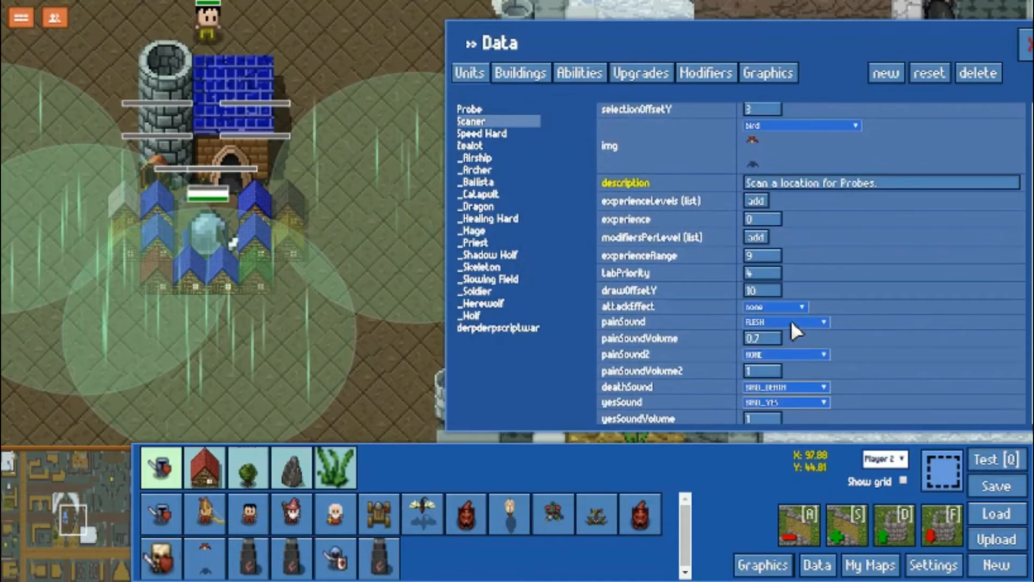
Examine the Scaner unit's flying, isBiological, noCollision, isInvisible, isInvincible and lifetime fields.
{"action": "scroll", "coordinate": [791, 320], "scroll_direction": "down", "scroll_amount": 8}
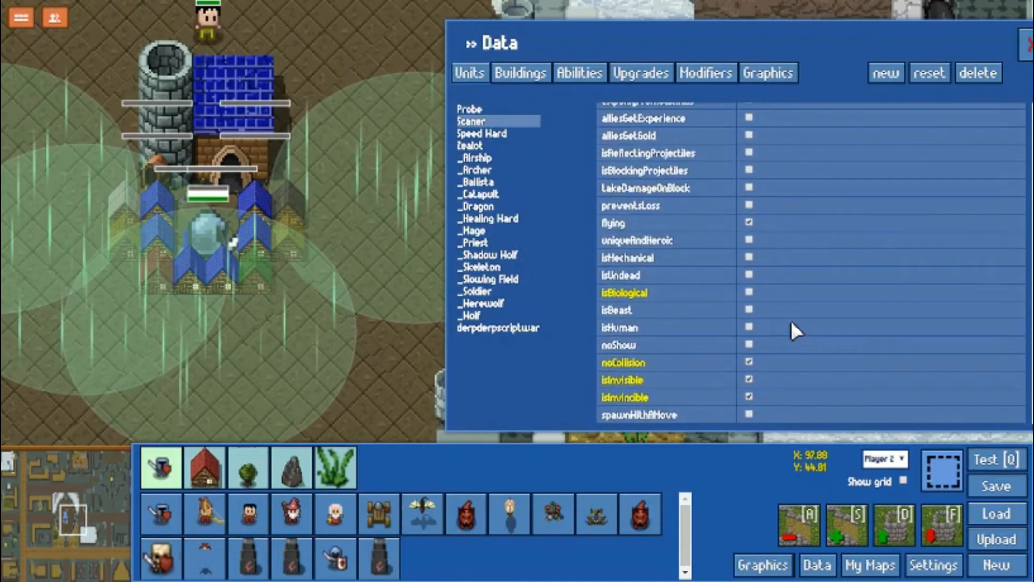
{"action": "scroll", "coordinate": [766, 384], "scroll_direction": "up", "scroll_amount": 6}
{"action": "scroll", "coordinate": [771, 353], "scroll_direction": "up", "scroll_amount": 5}
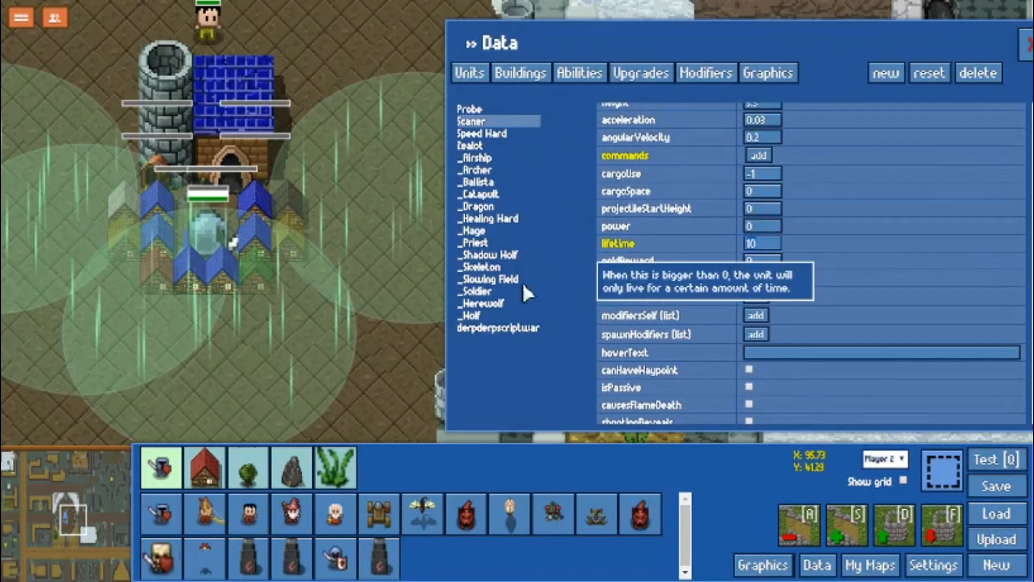
Close the data editor and bring the central base with the blue-roofed buildings into view on the map.
{"action": "left_click", "coordinate": [34, 486]}
{"action": "scroll", "coordinate": [262, 224], "scroll_direction": "down", "scroll_amount": 1}
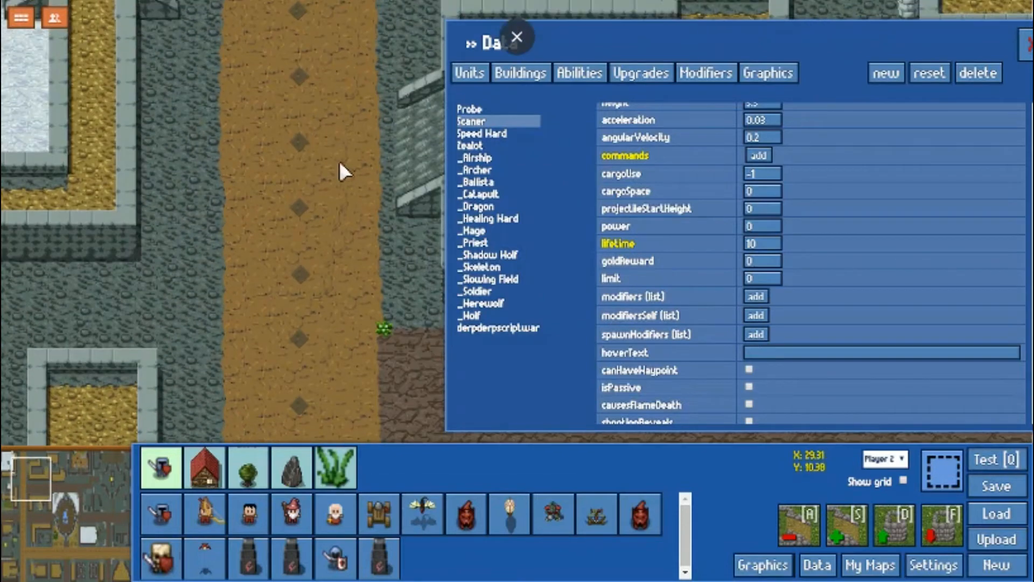
{"action": "left_click", "coordinate": [1028, 44]}
{"action": "left_click", "coordinate": [77, 524]}
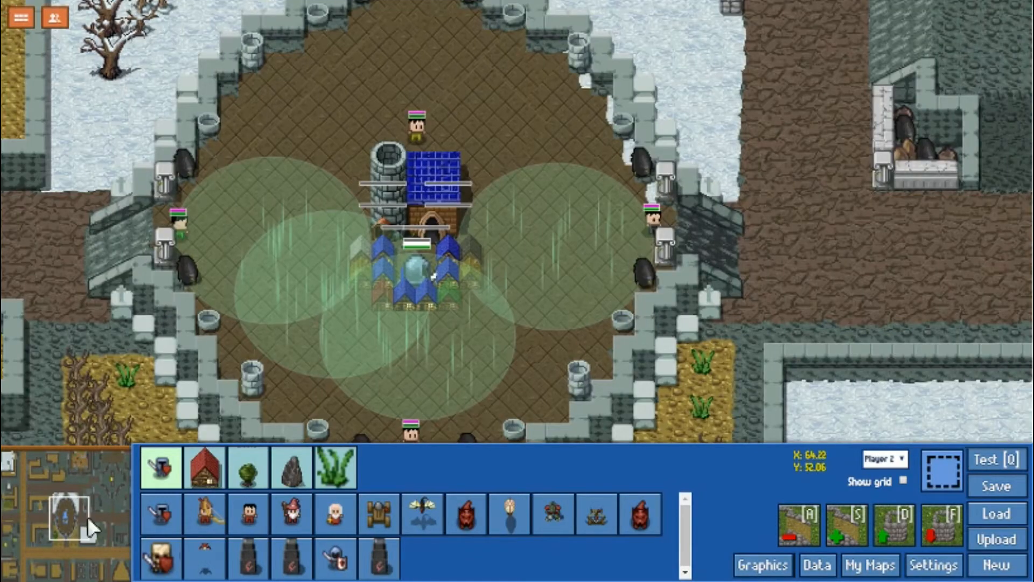
Reopen the data editor and look through the custom buildings, opening the Warp Node Collector and Warp Node Radar entries.
{"action": "left_click", "coordinate": [816, 565]}
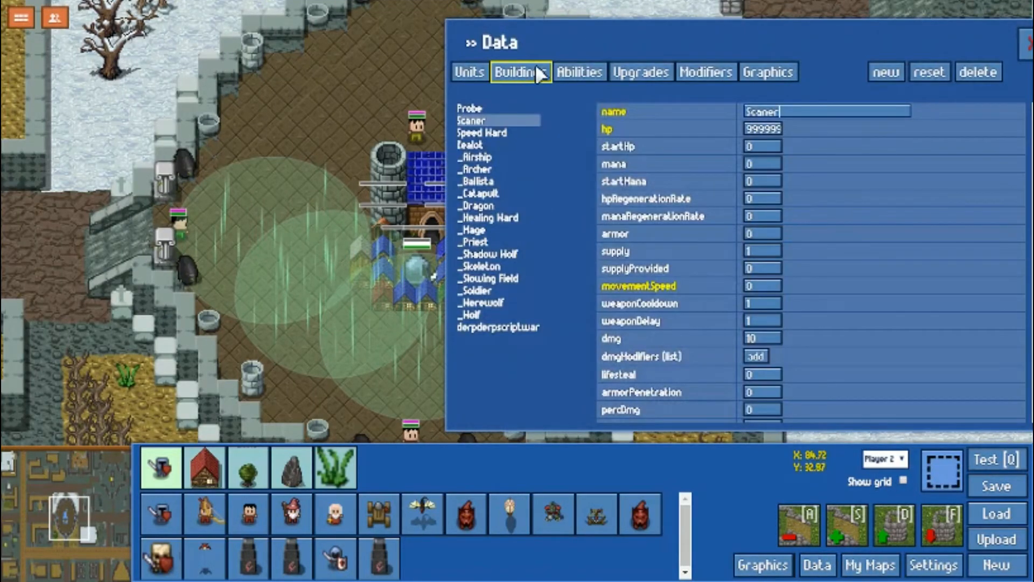
{"action": "left_click", "coordinate": [531, 72]}
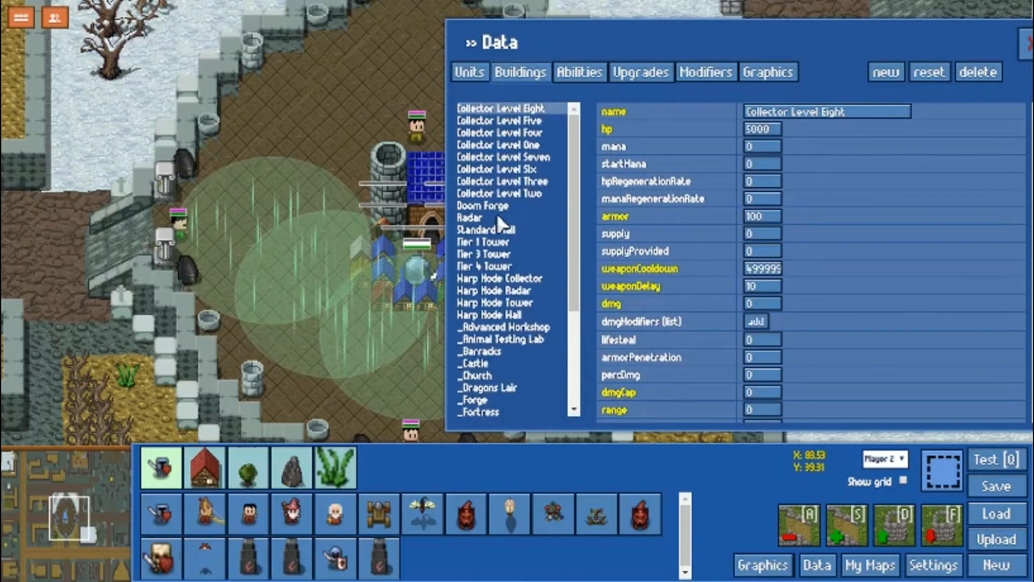
{"action": "left_click", "coordinate": [525, 281]}
{"action": "left_click", "coordinate": [526, 291]}
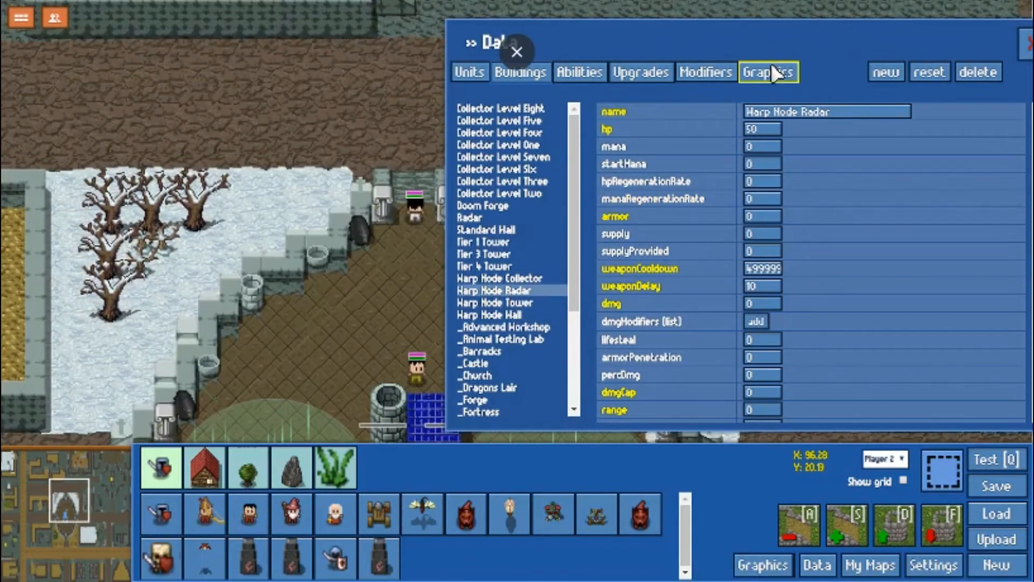
Look over the graphics, modifiers, upgrades, abilities and buildings data categories, and close the data editor.
{"action": "left_click", "coordinate": [769, 72]}
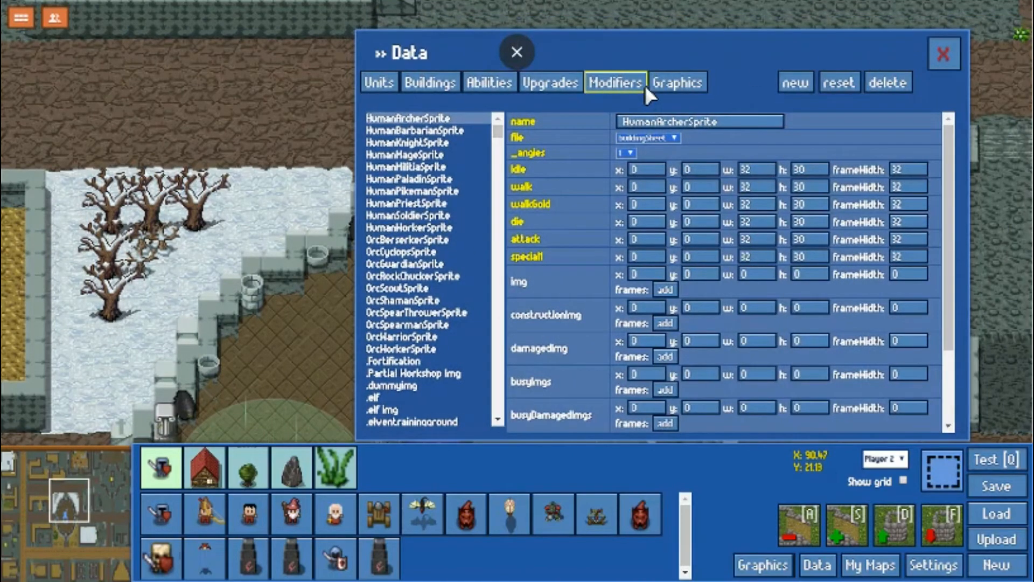
{"action": "left_click", "coordinate": [641, 86]}
{"action": "left_click", "coordinate": [560, 86]}
{"action": "left_click", "coordinate": [499, 84]}
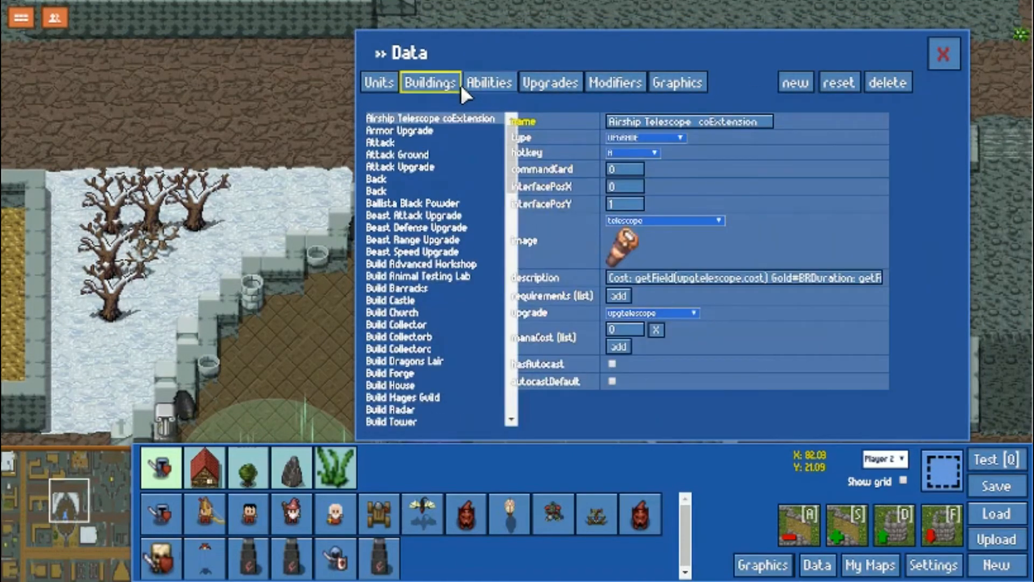
{"action": "left_click", "coordinate": [458, 81]}
{"action": "left_click", "coordinate": [943, 55]}
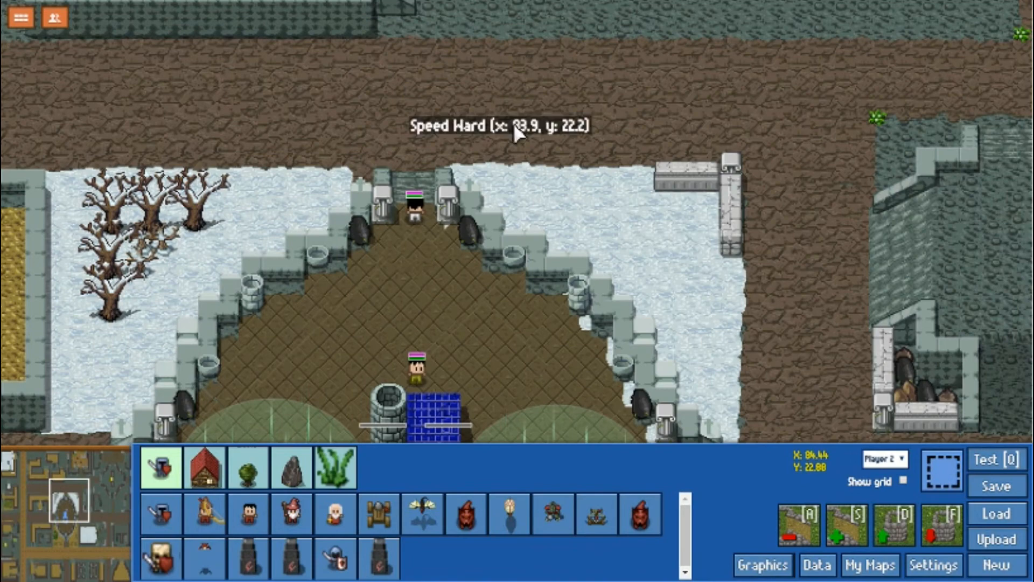